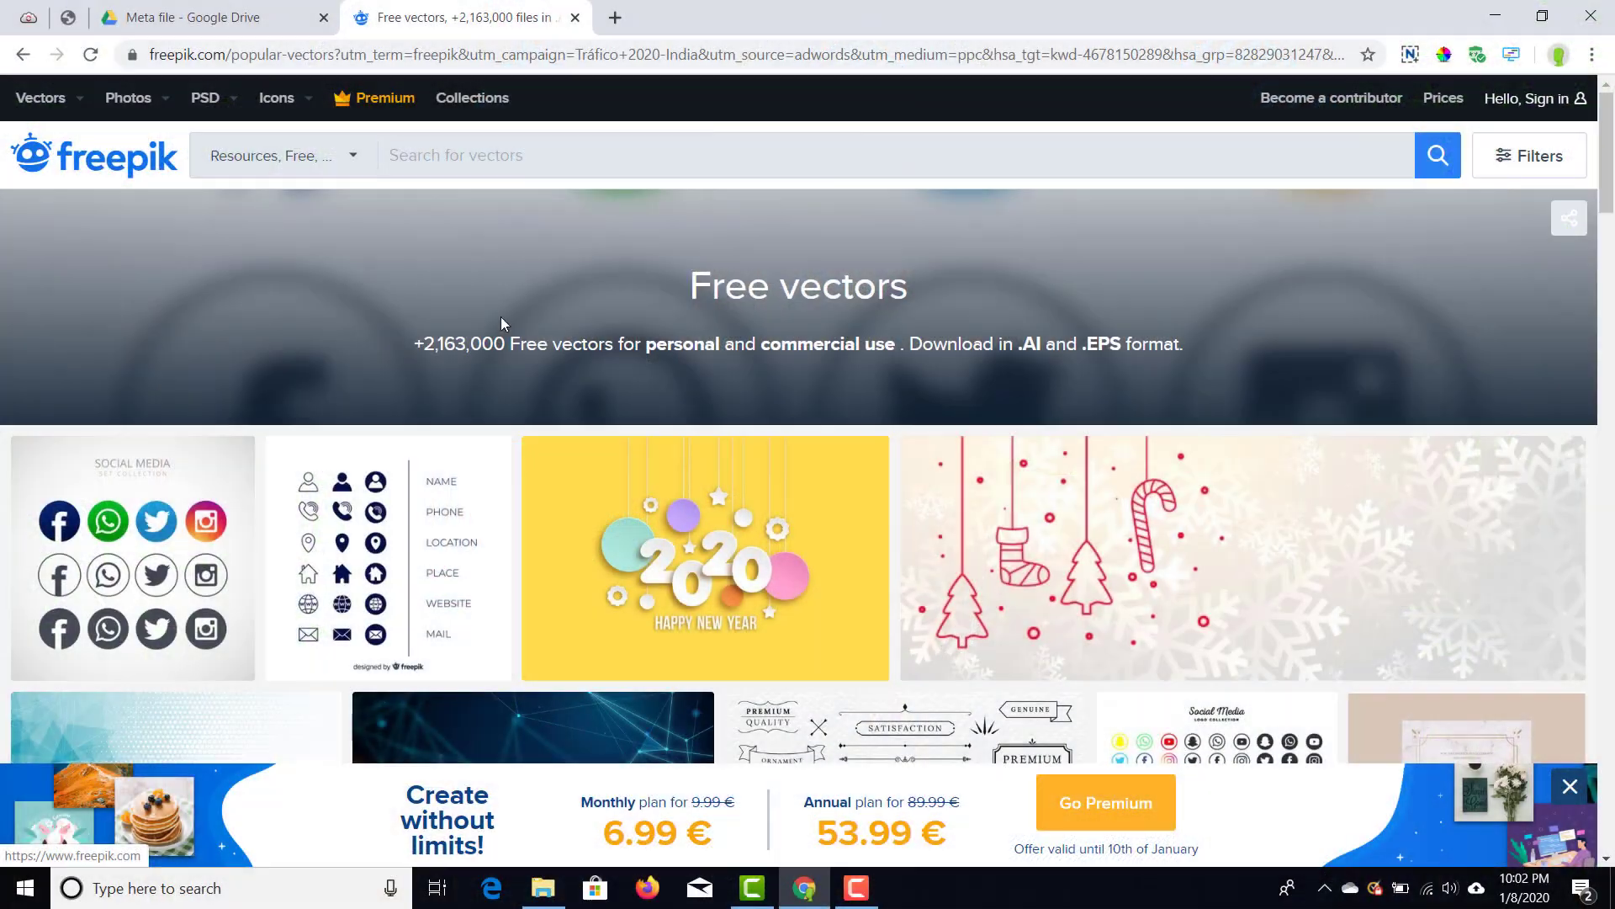
Step: Open the Minimal logo collection's license certificate PDF and scroll through its attribution terms
click(69, 17)
scroll(983, 611, down, 2)
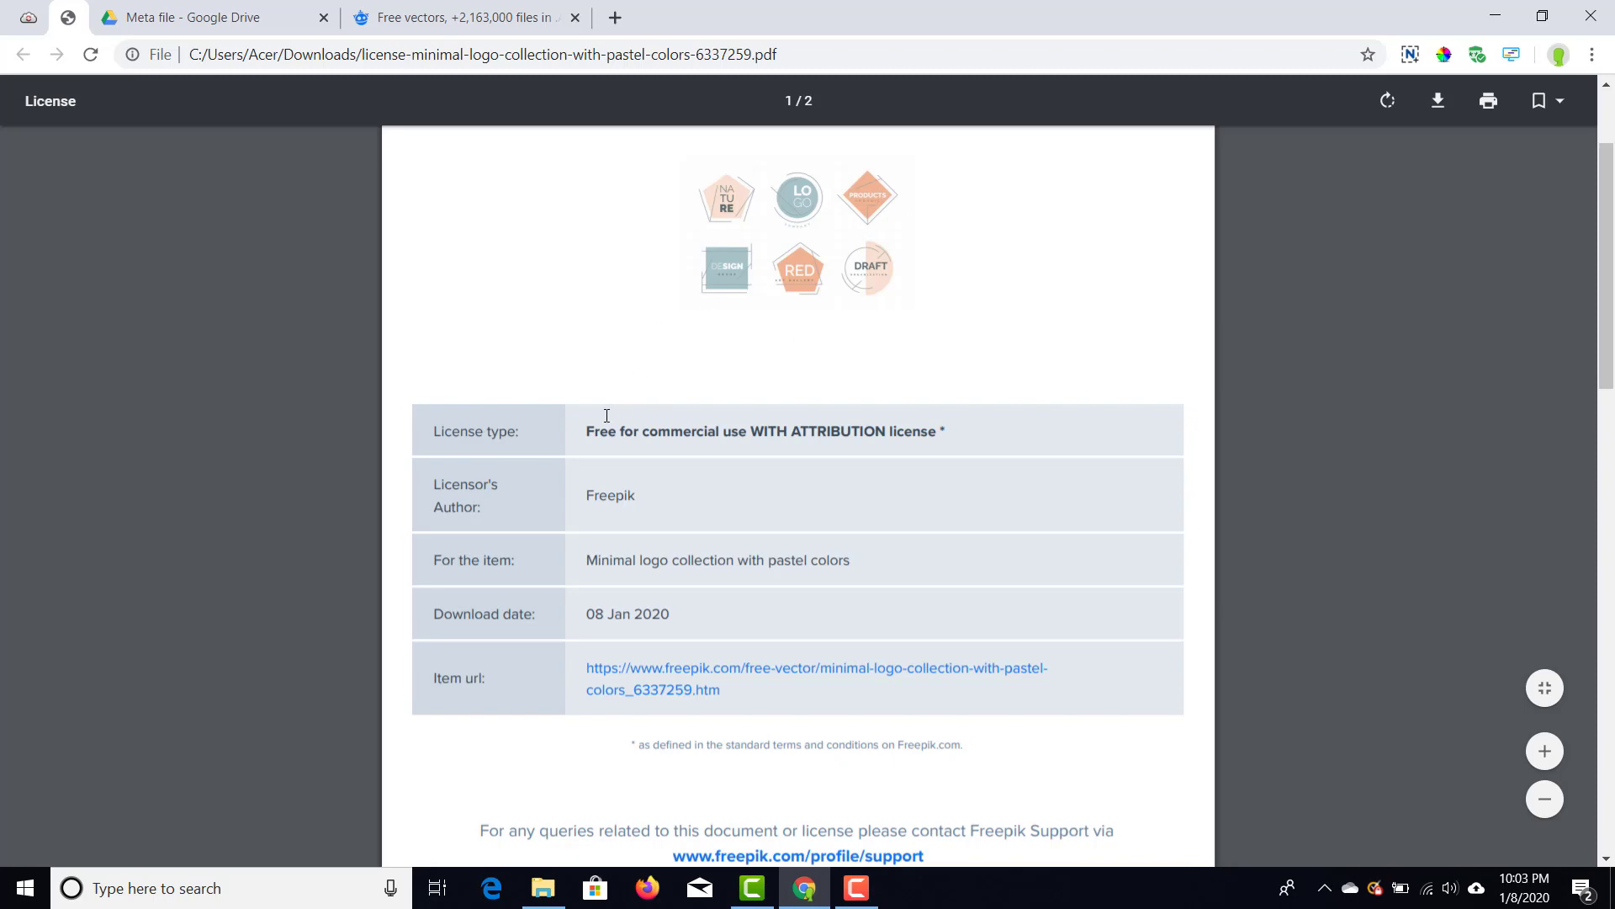
scroll(901, 508, down, 1)
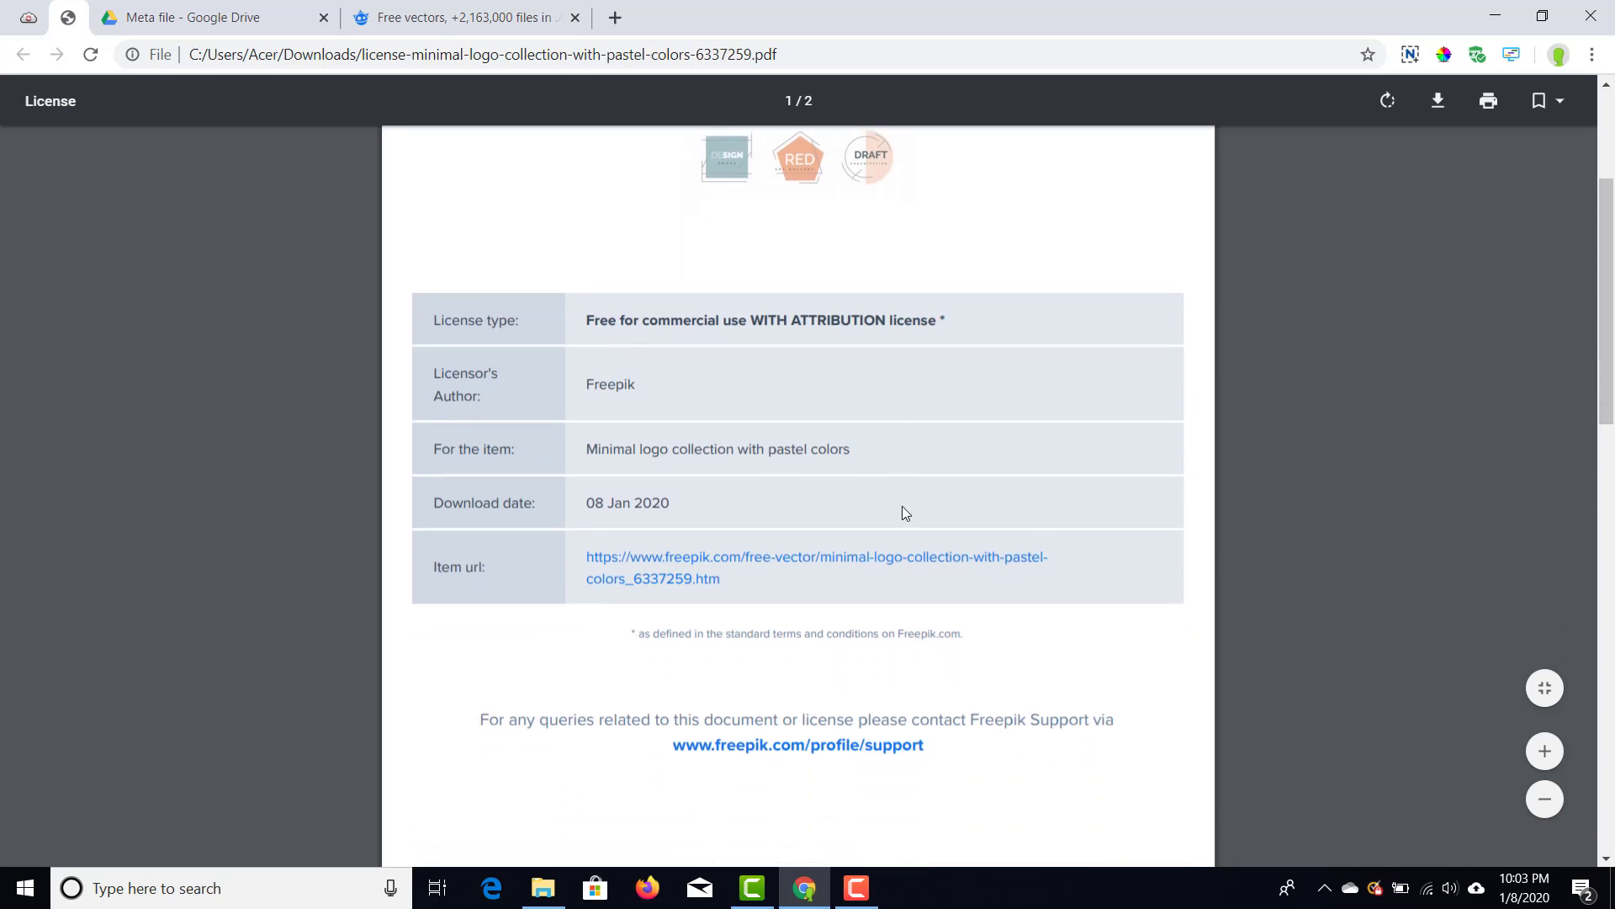
scroll(902, 508, down, 6)
scroll(904, 512, down, 2)
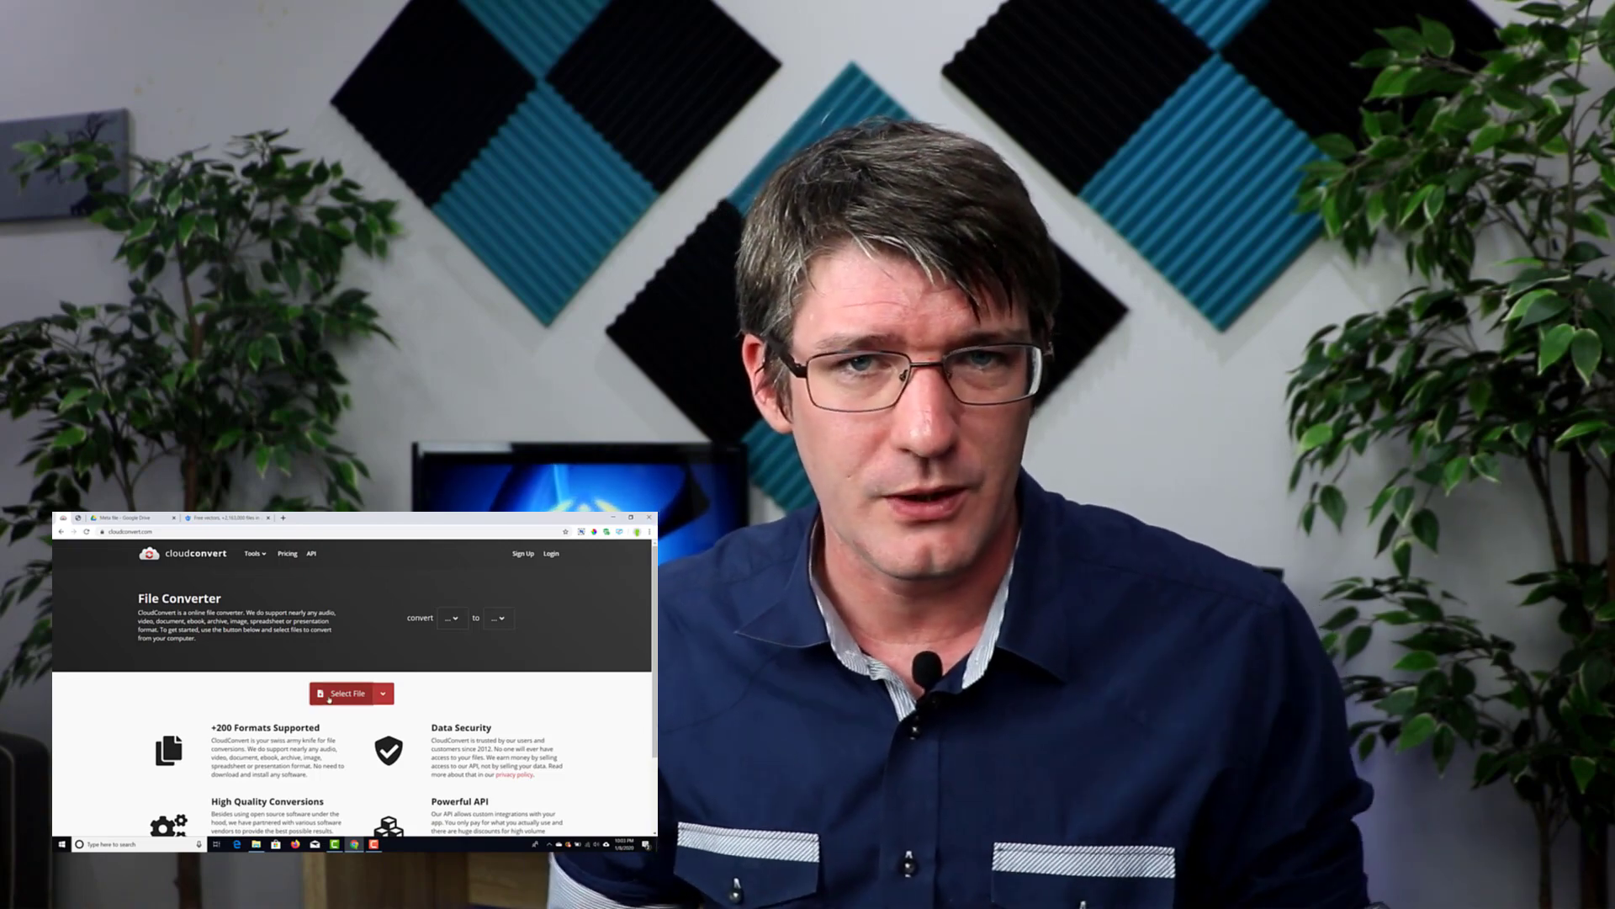
Step: Upload 3216748.ai to CloudConvert's AI Converter, removing it once and re-adding it
click(329, 696)
double_click(182, 576)
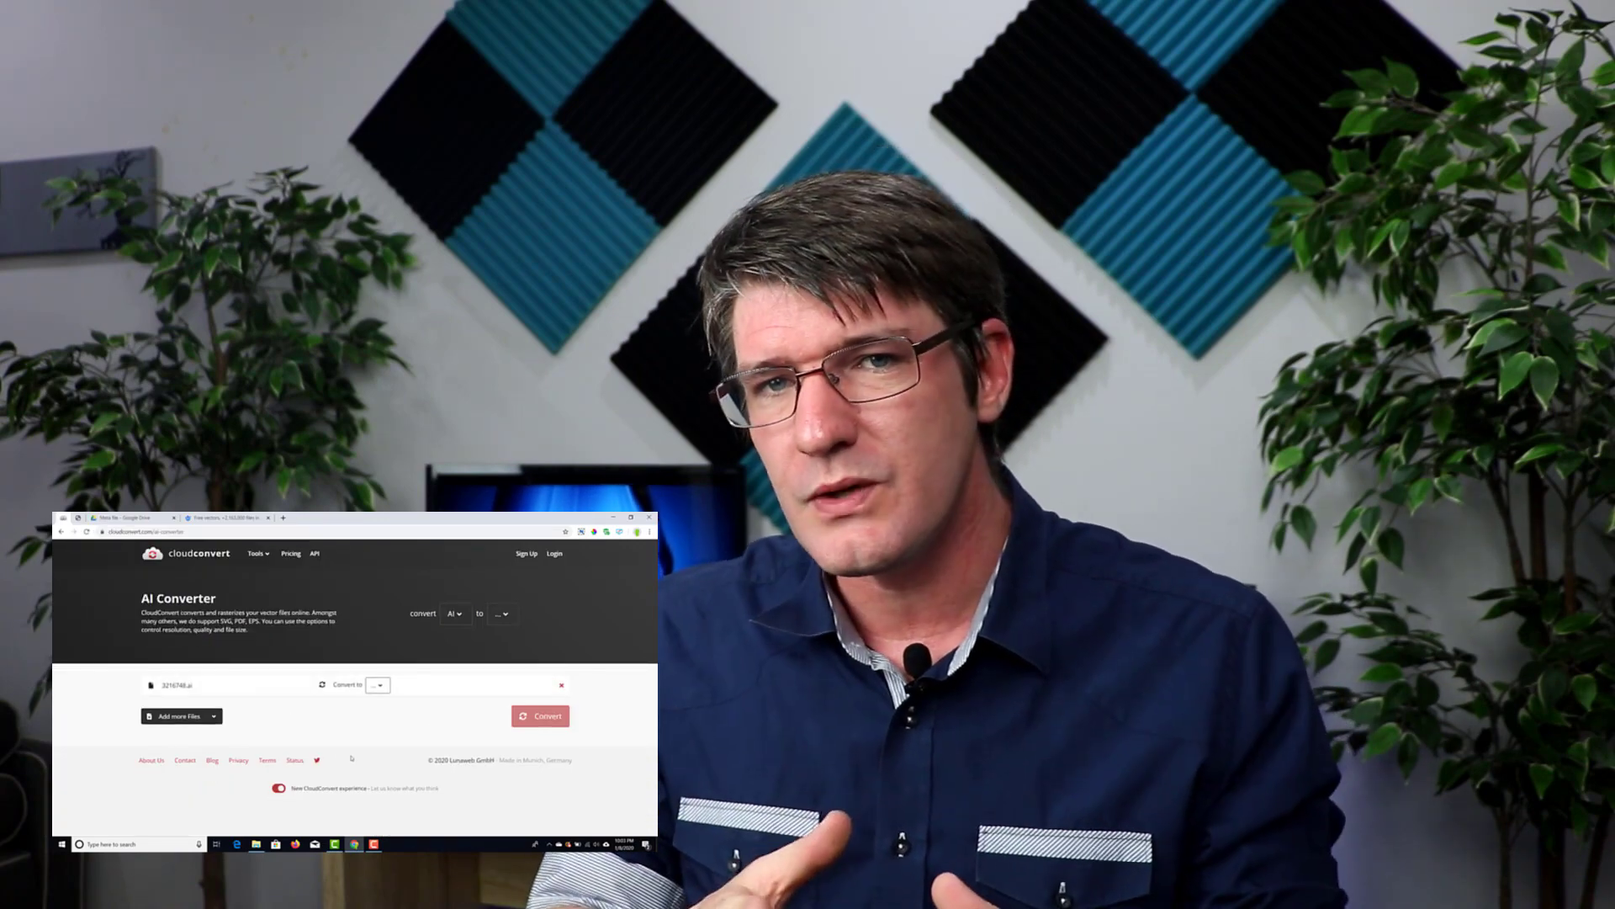
click(561, 687)
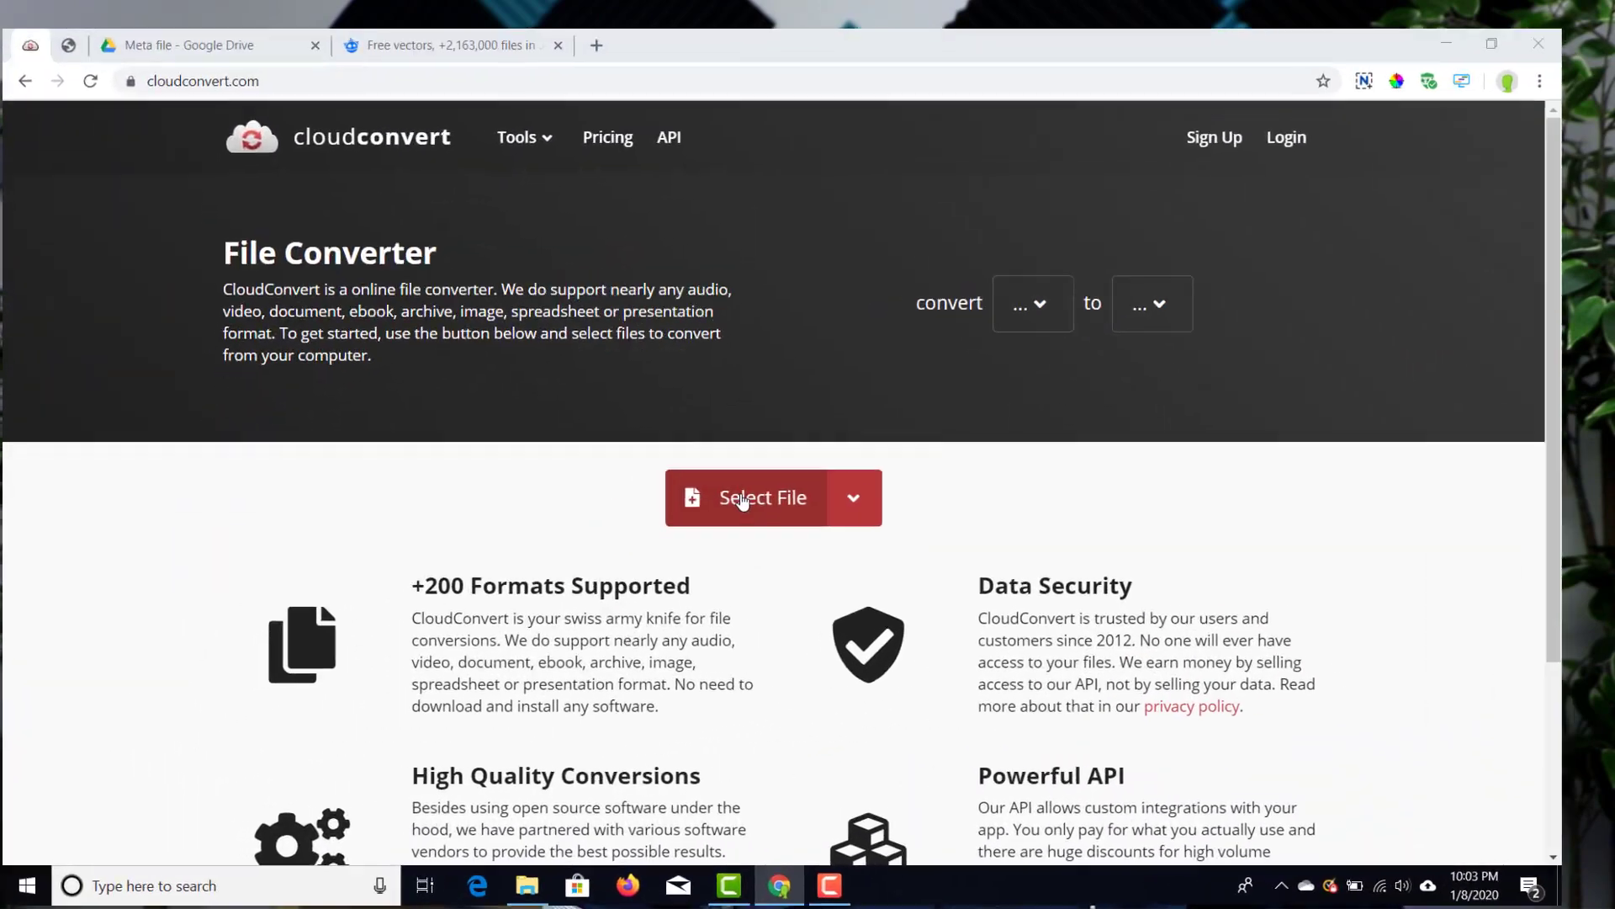
click(434, 649)
double_click(390, 200)
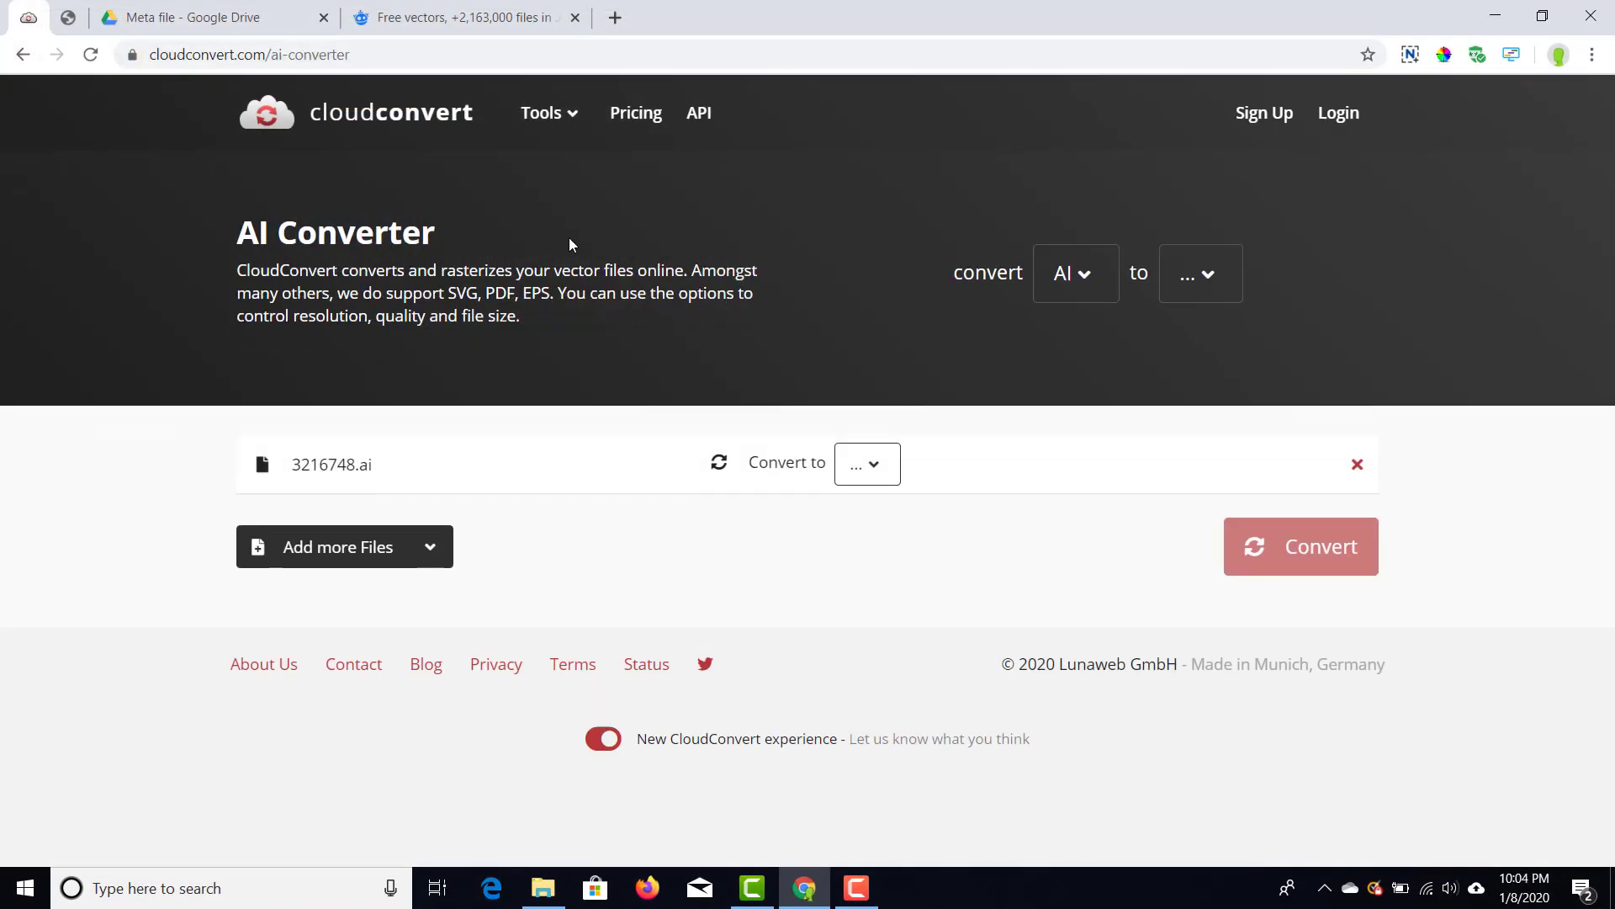
Step: Set the output format to Vector > WMF and start converting 3216748.ai
click(867, 466)
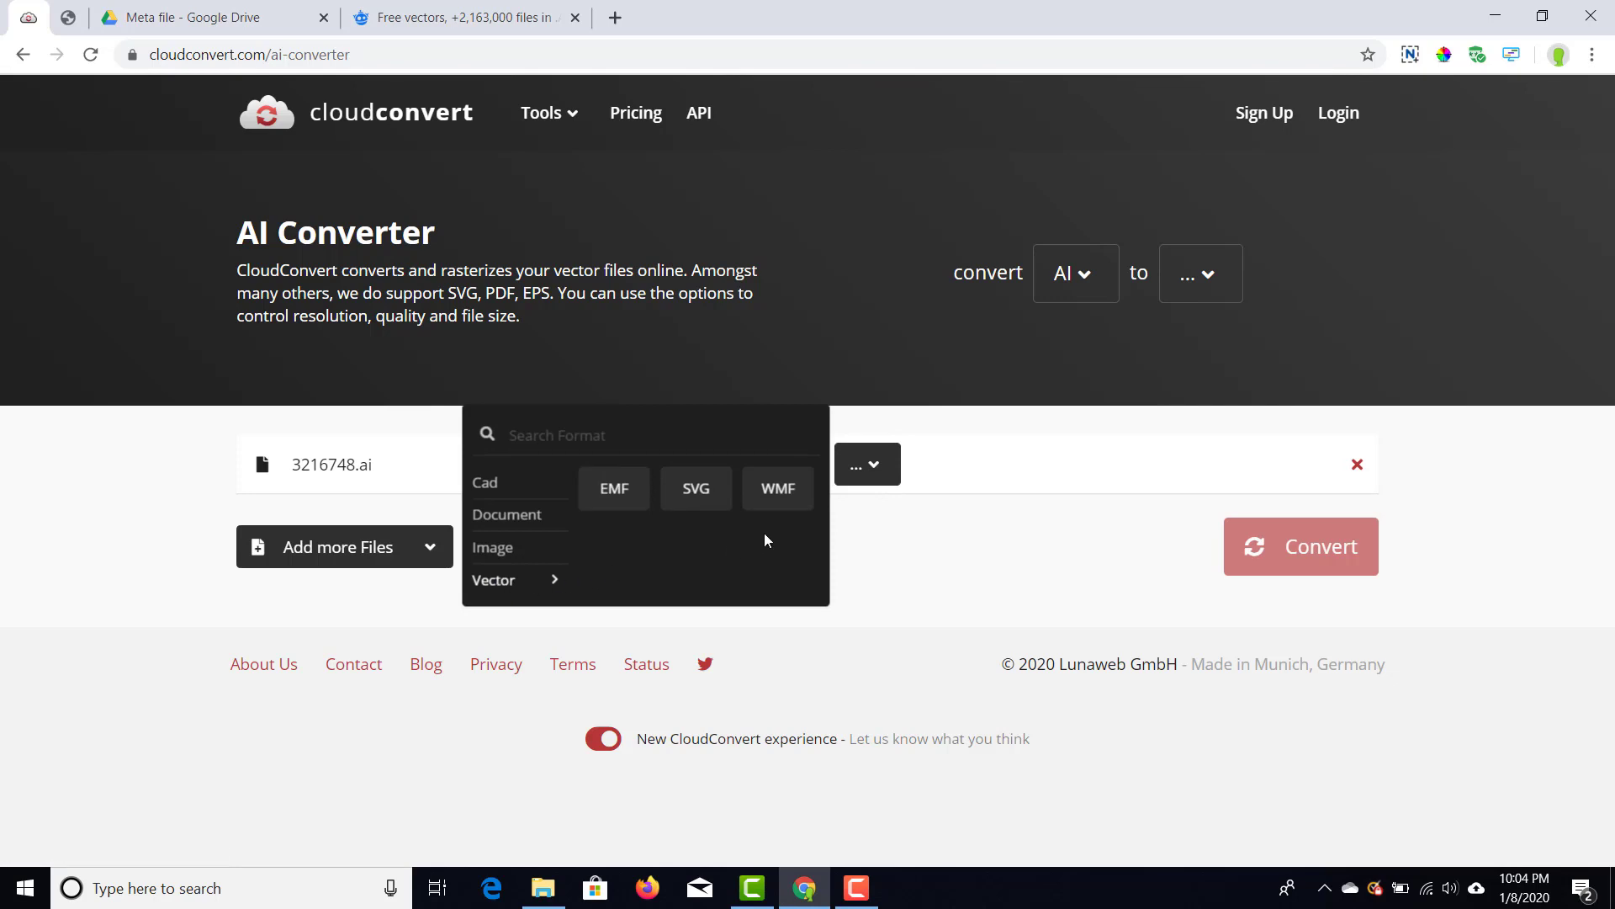
click(778, 489)
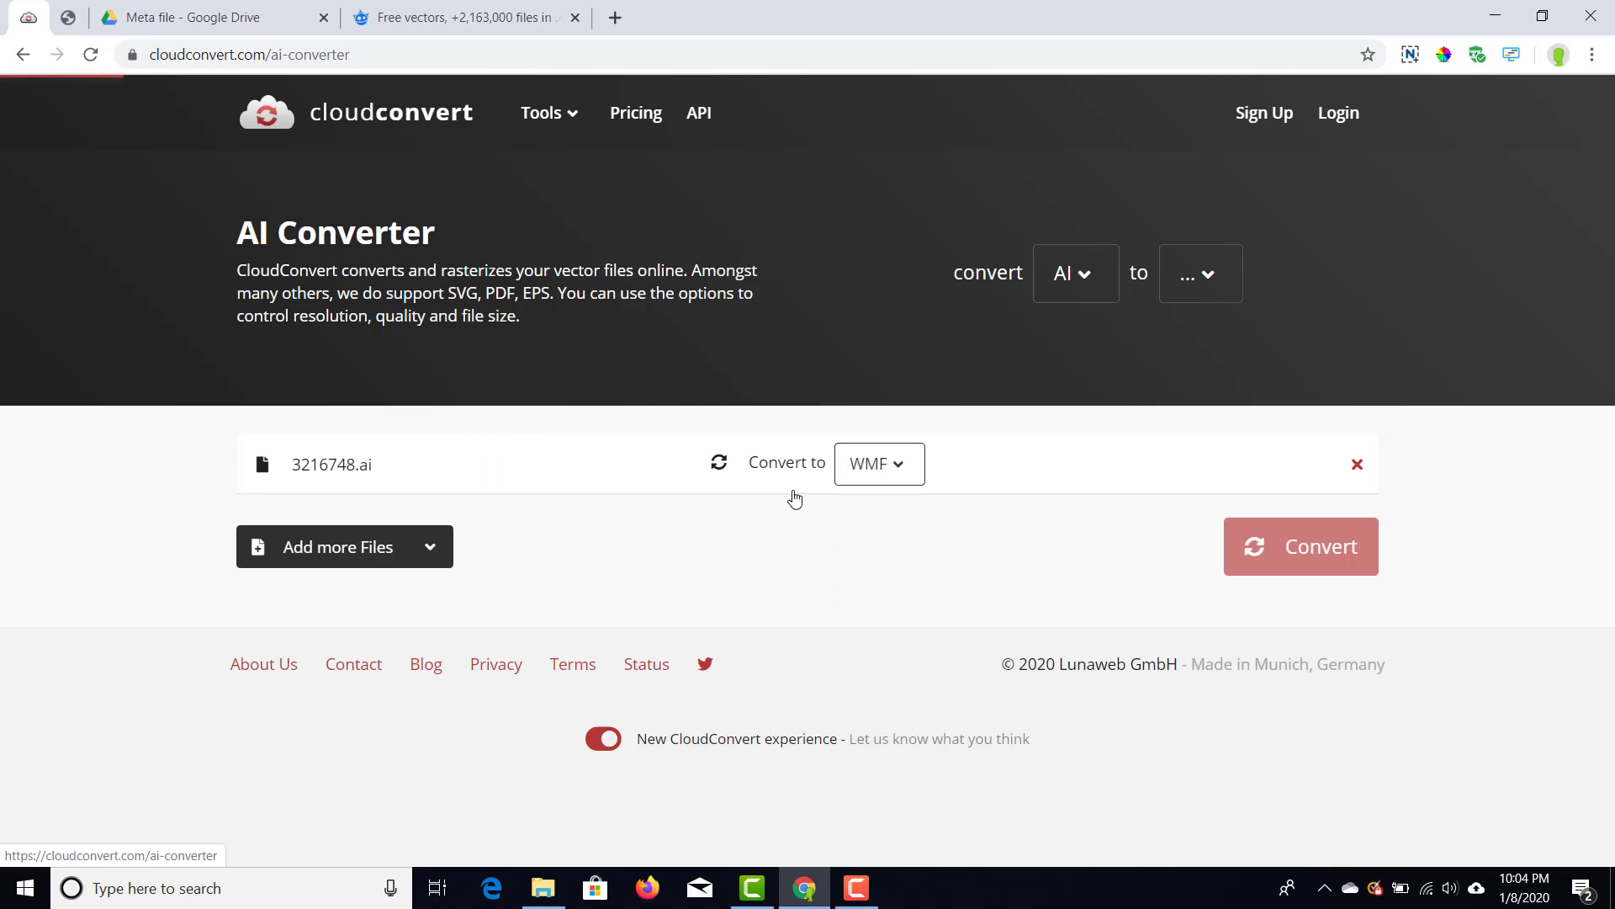
click(1289, 548)
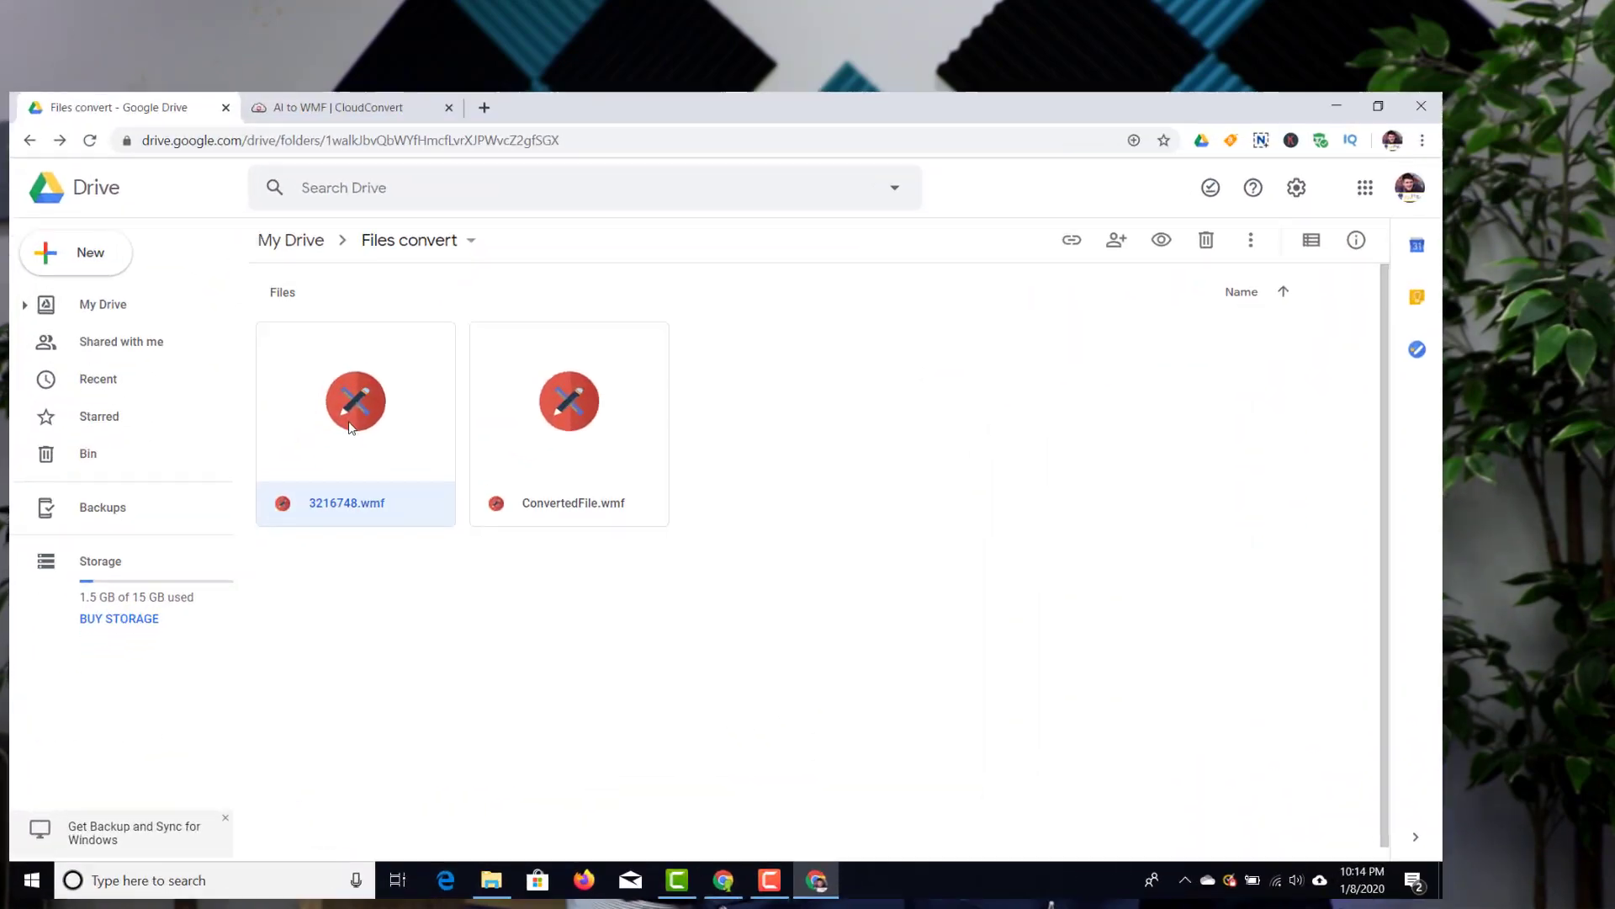
Step: Open 3216748.wmf from the Drive folder with Google Drawings
double_click(195, 650)
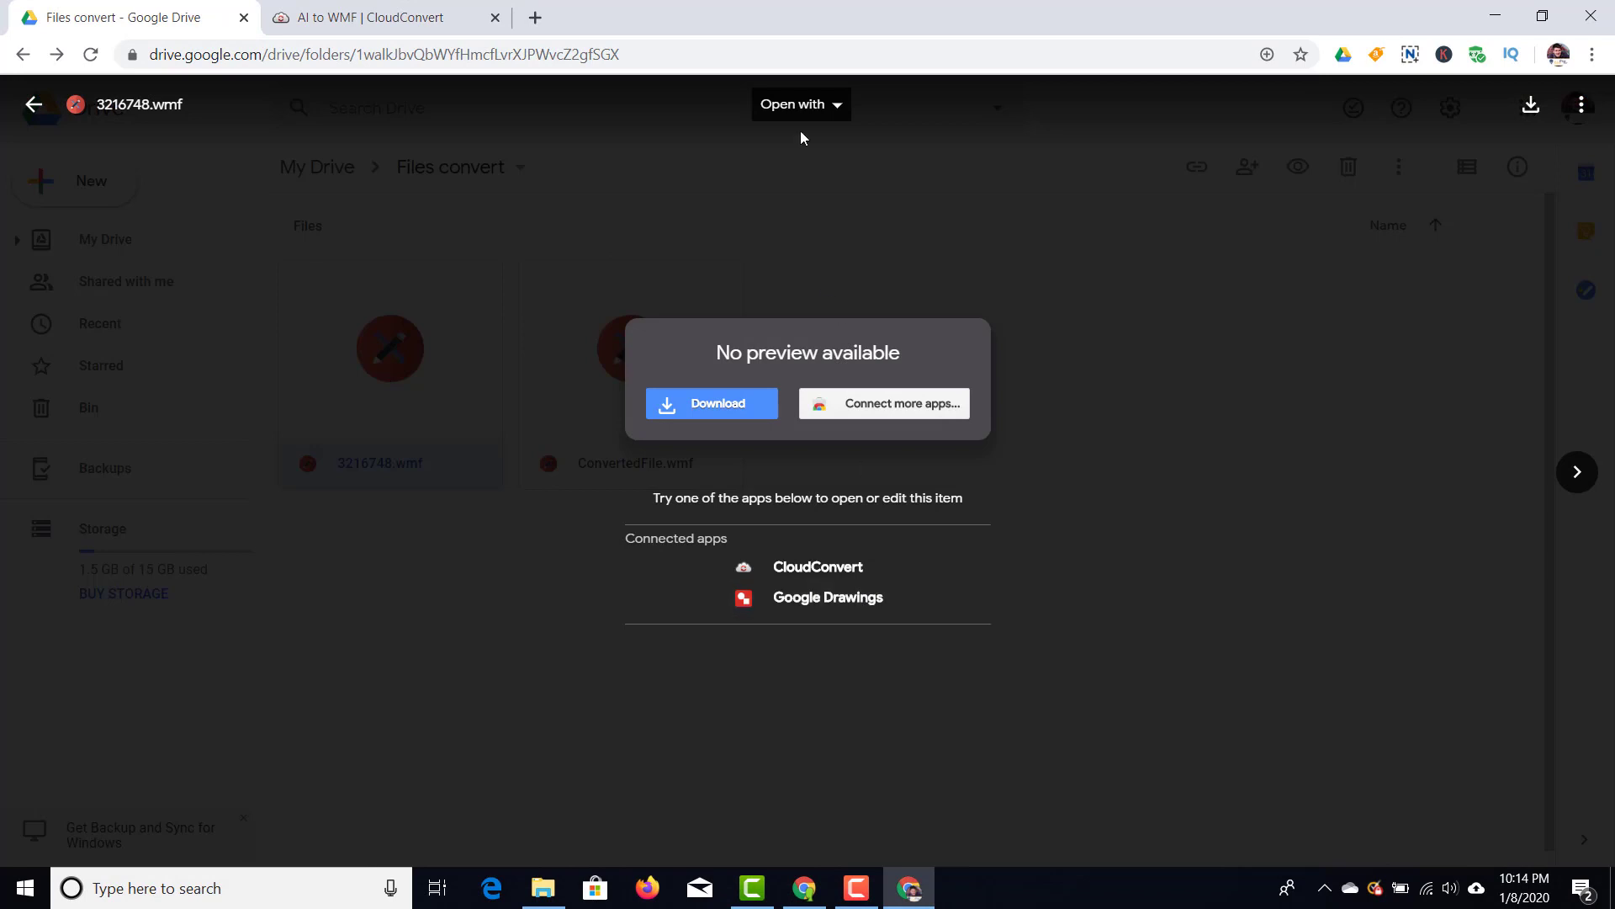
click(833, 110)
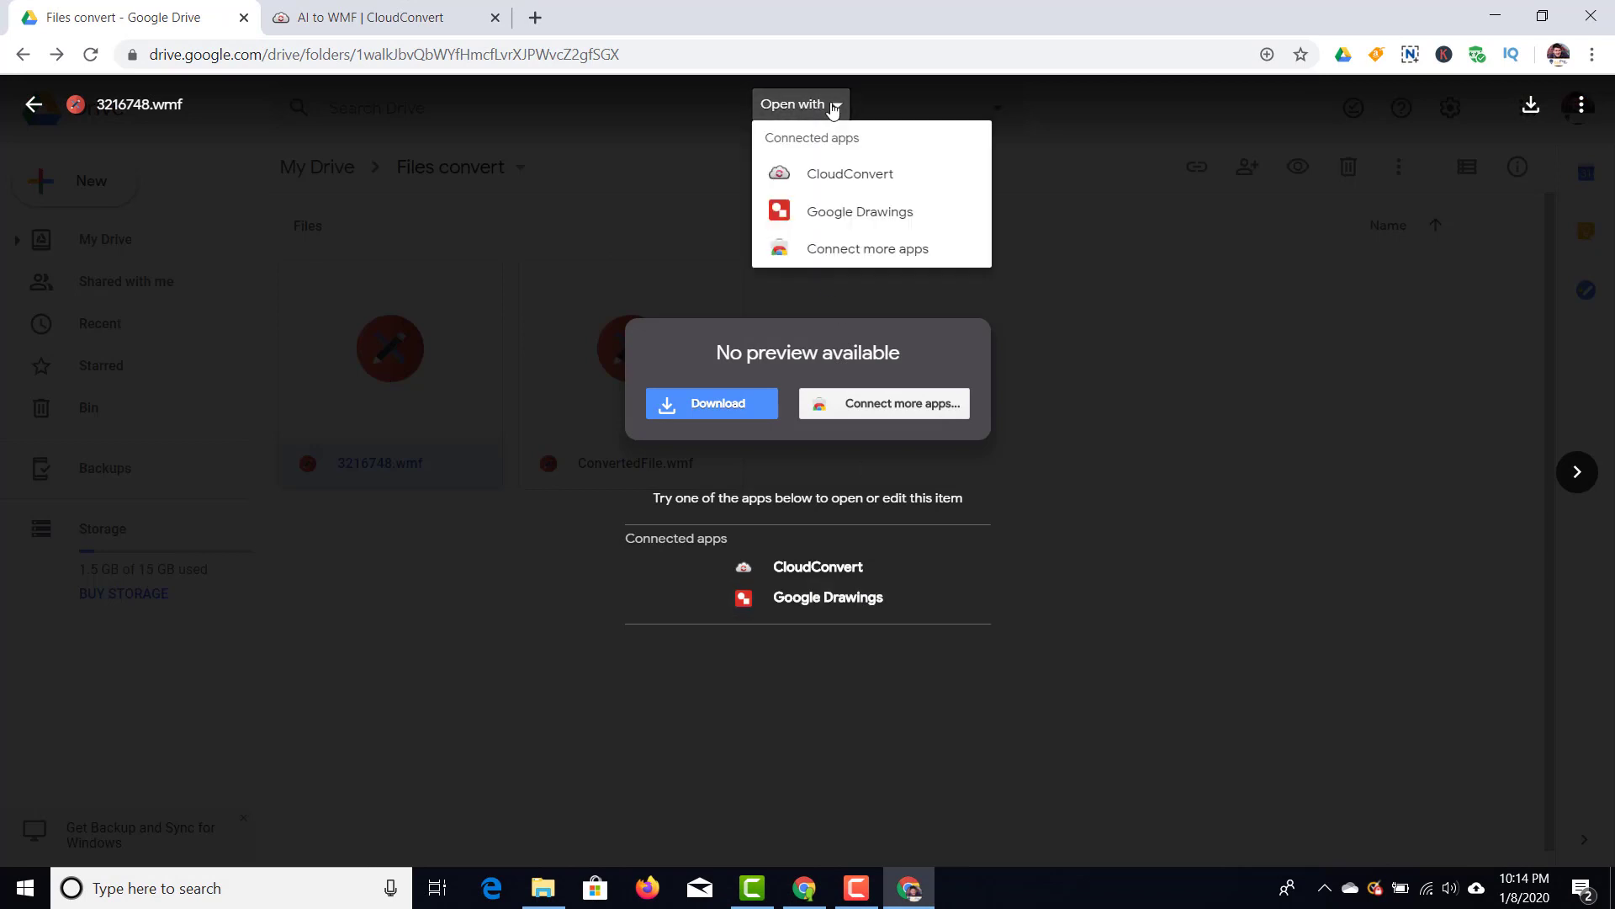
click(854, 209)
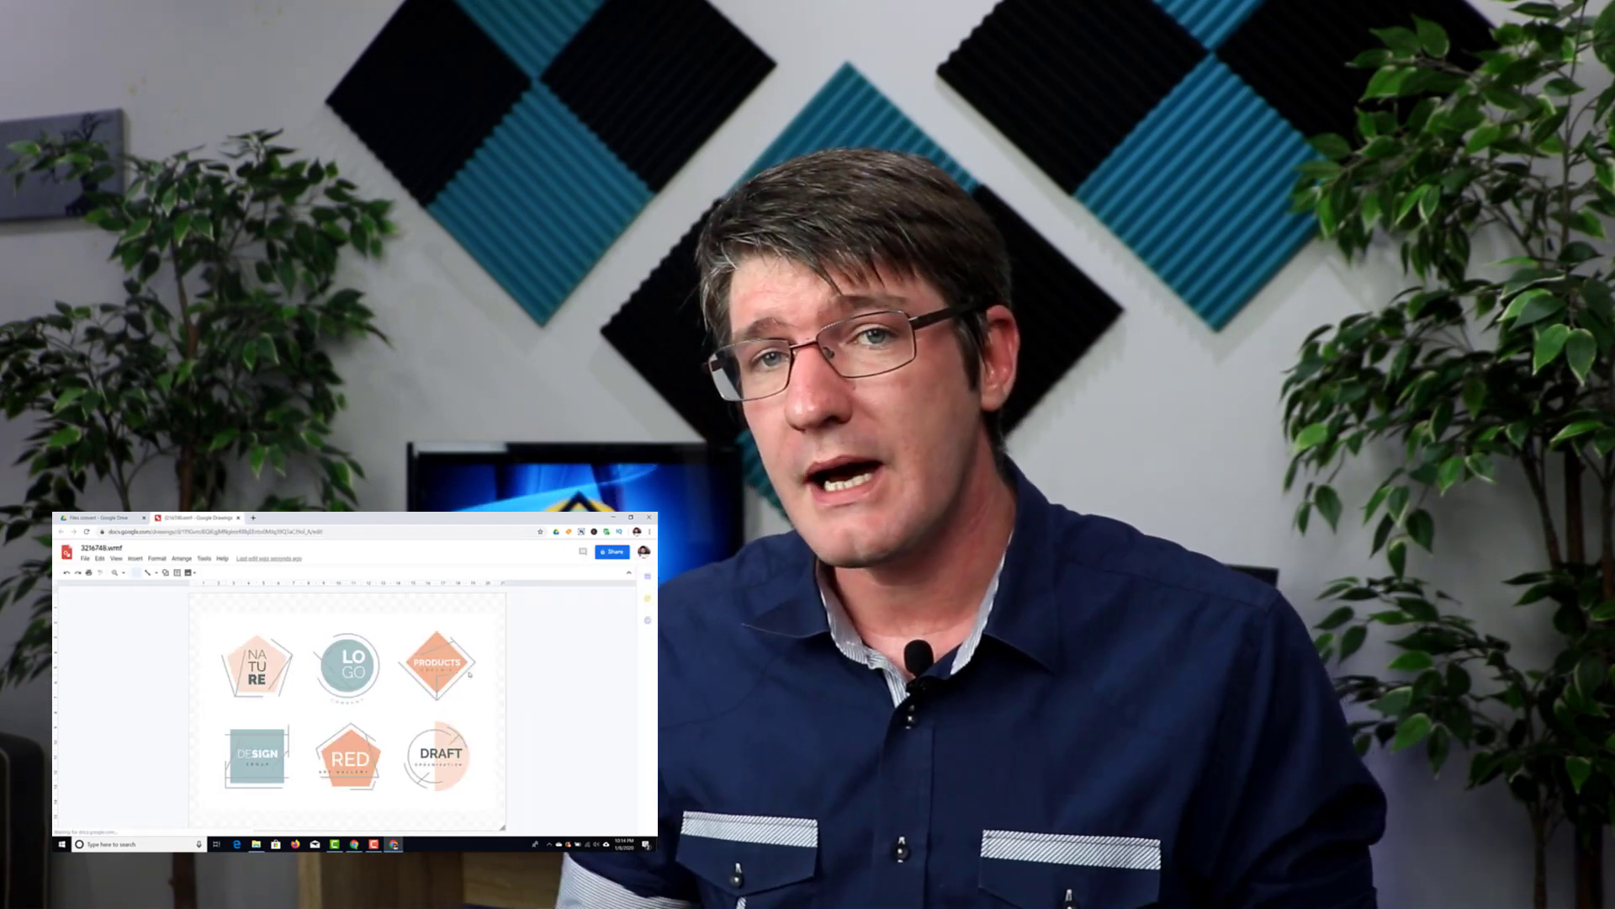
Step: Ungroup the logo image into separate shapes and move the white background piece left
click(383, 663)
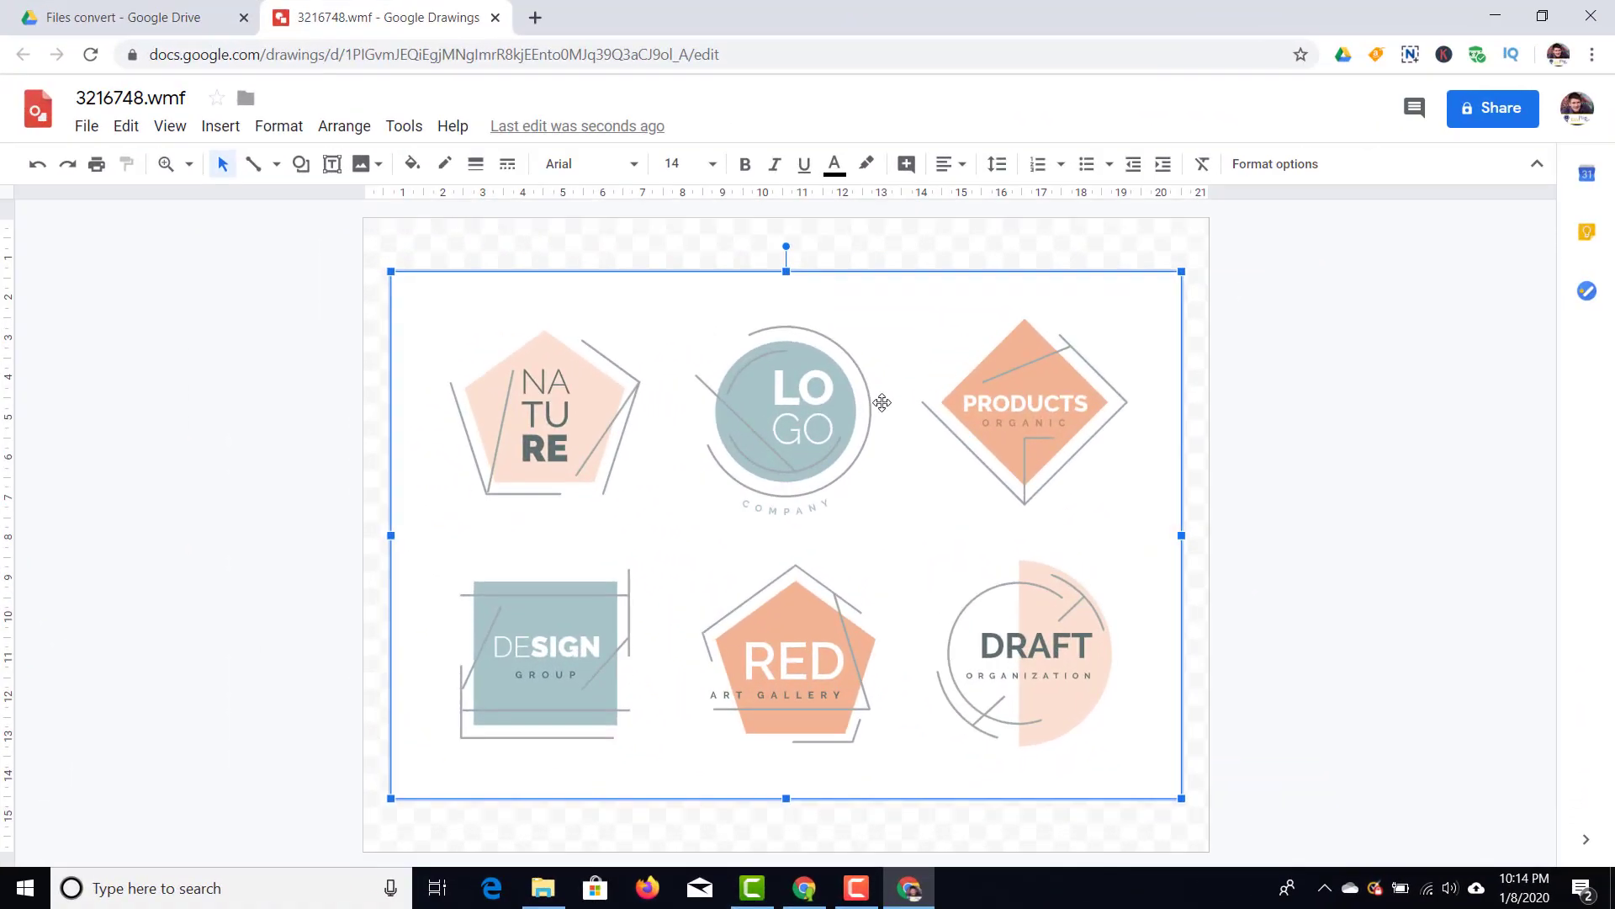
right_click(383, 665)
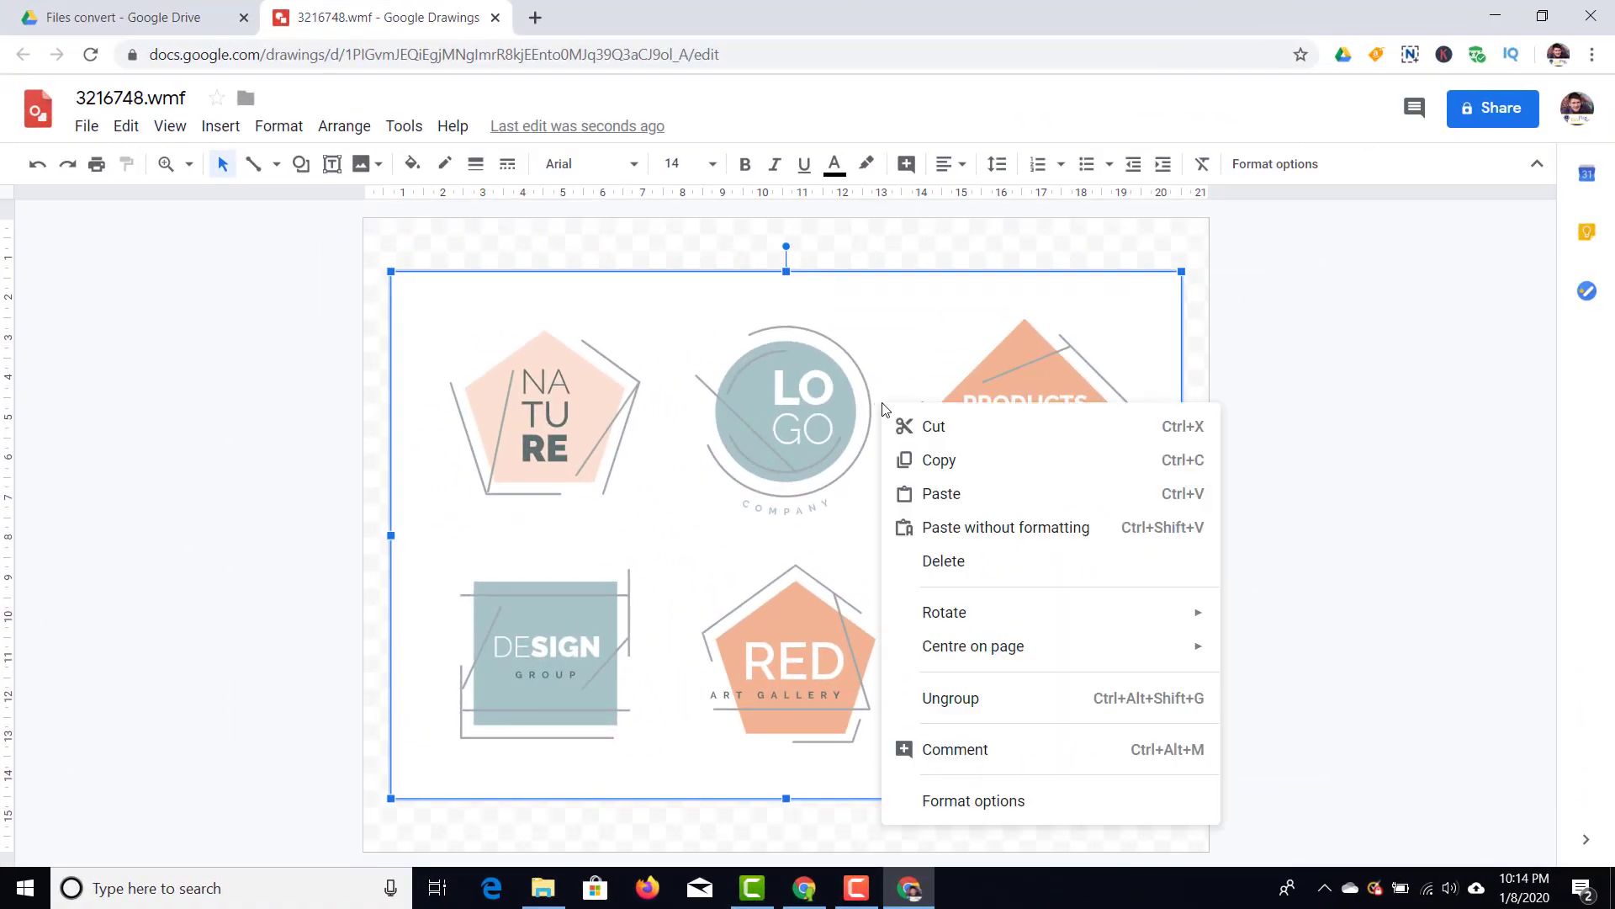
click(999, 707)
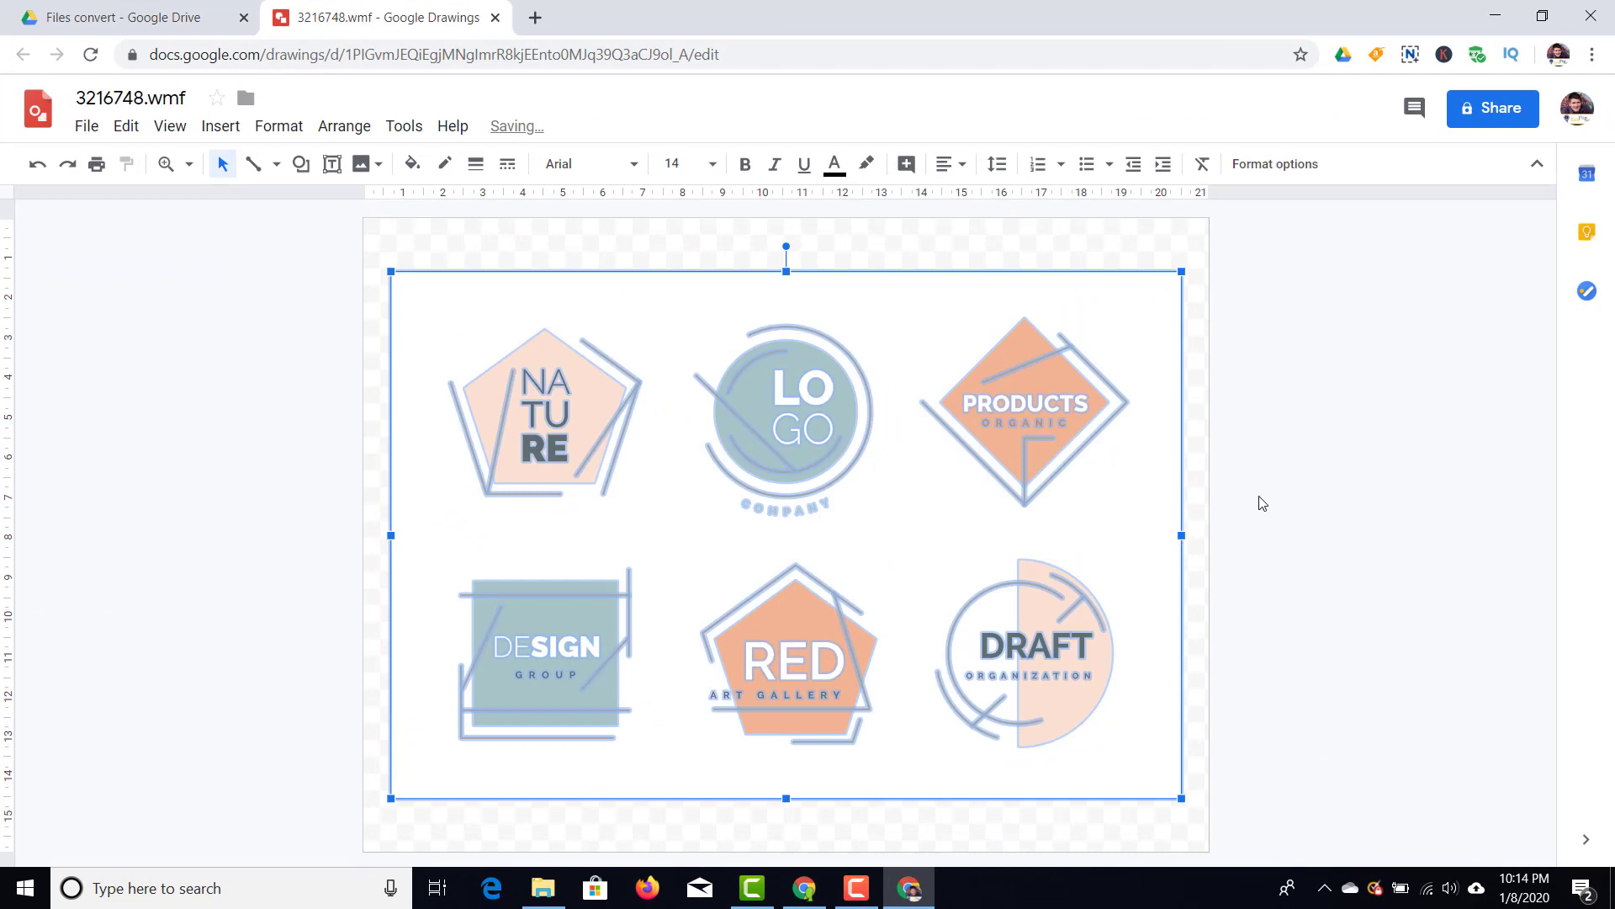
drag(923, 325, 482, 364)
Step: Fill the PRODUCTS diamond light green and the DRAFT half-circle blue
click(1016, 339)
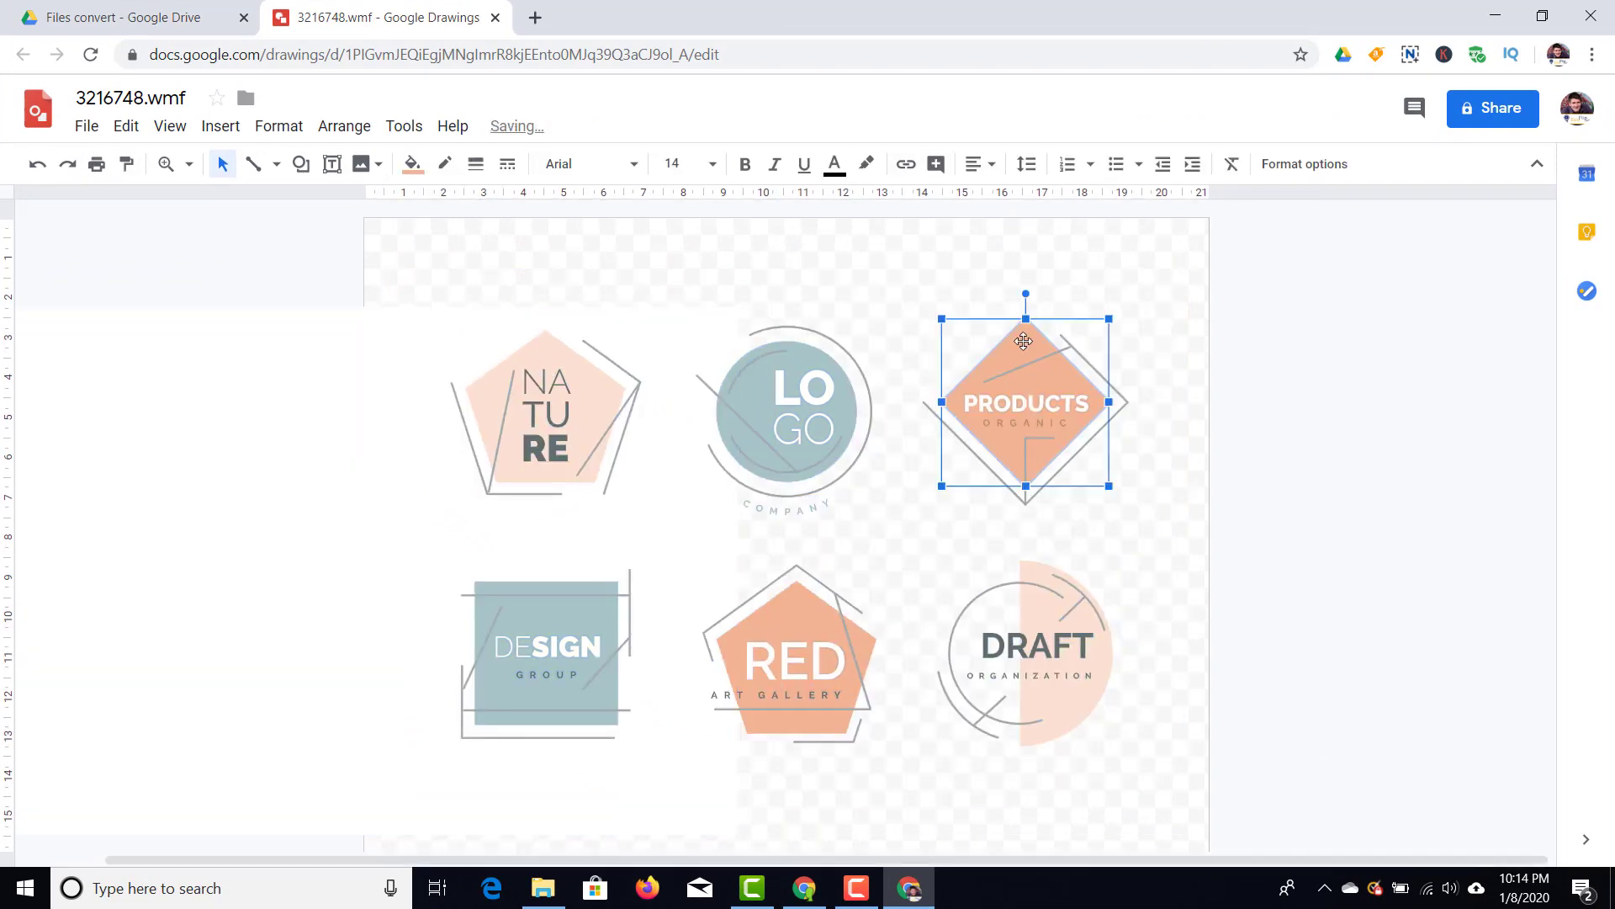
click(417, 167)
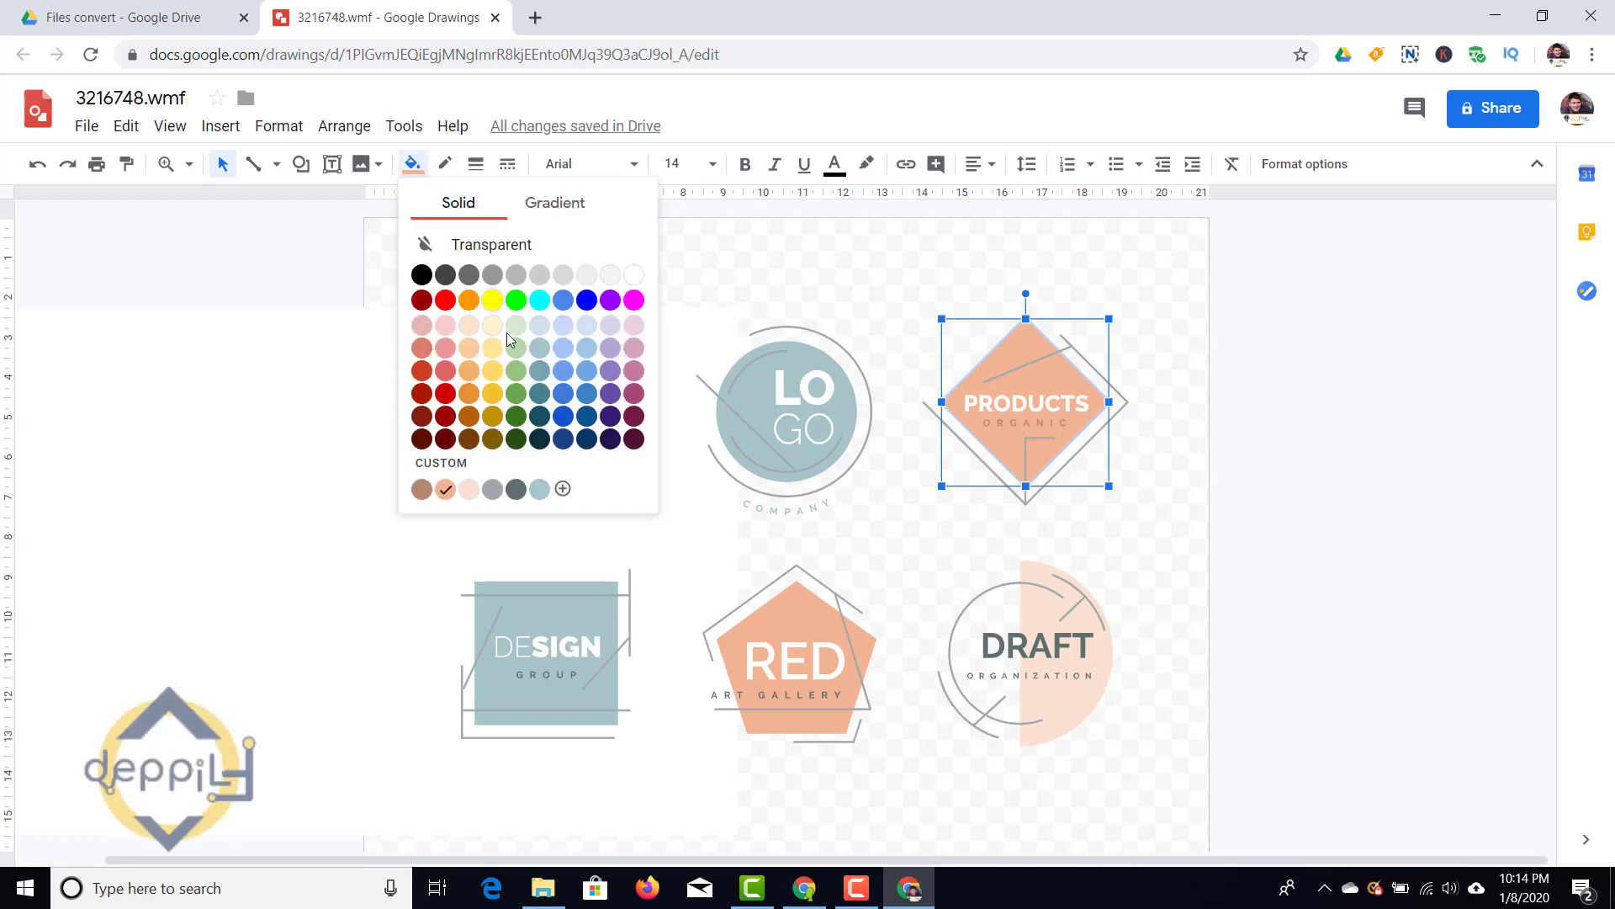
click(516, 370)
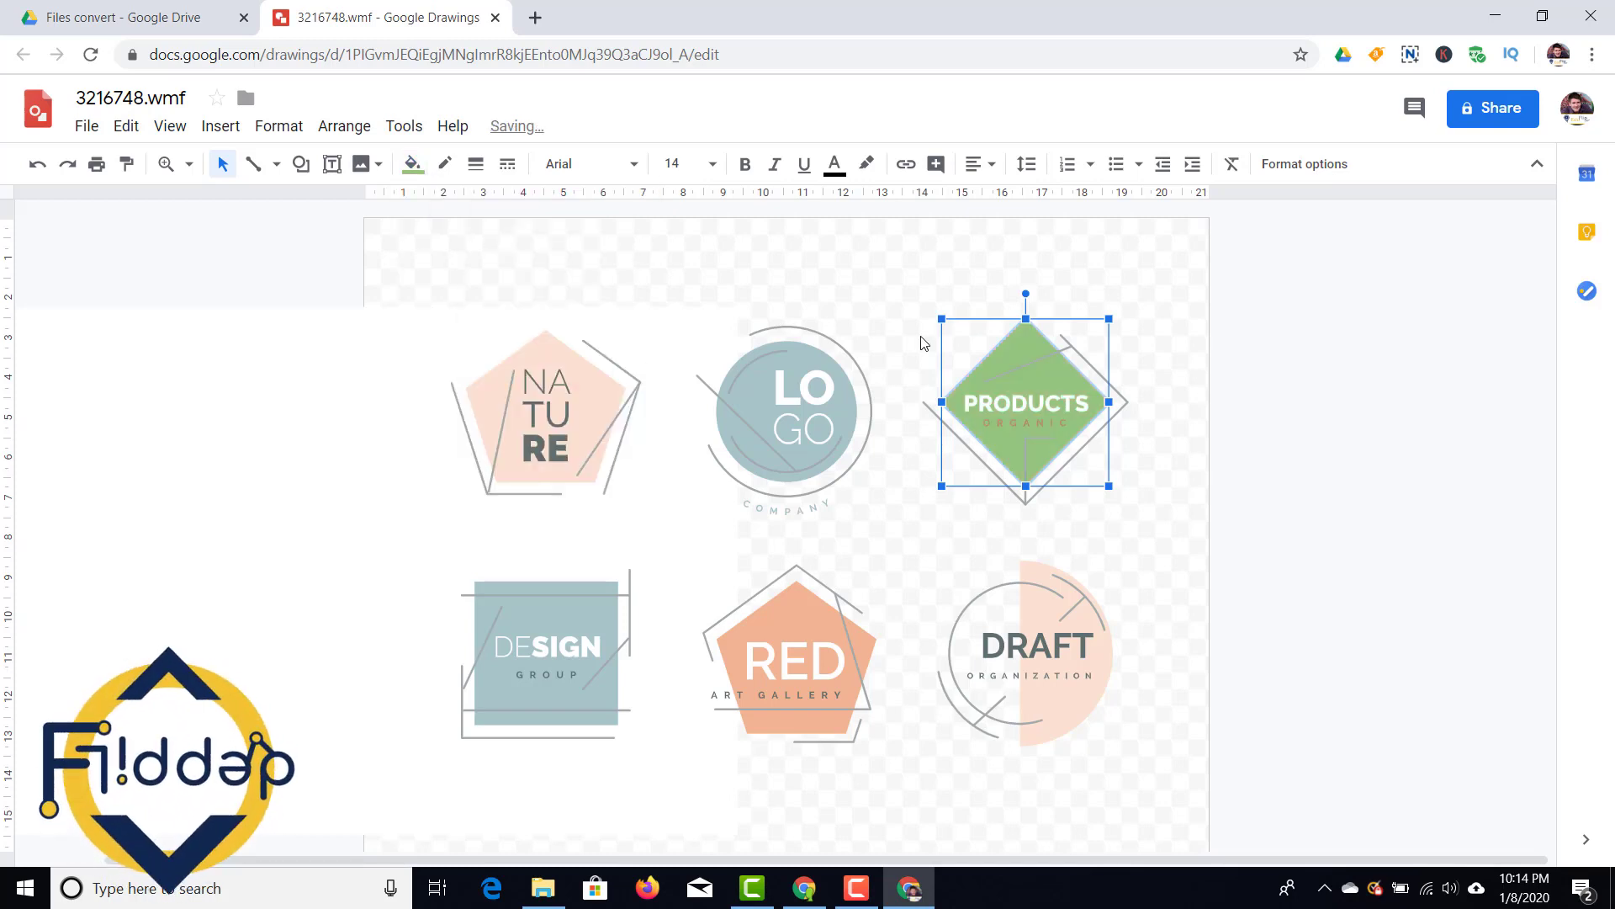
click(1246, 464)
click(1048, 589)
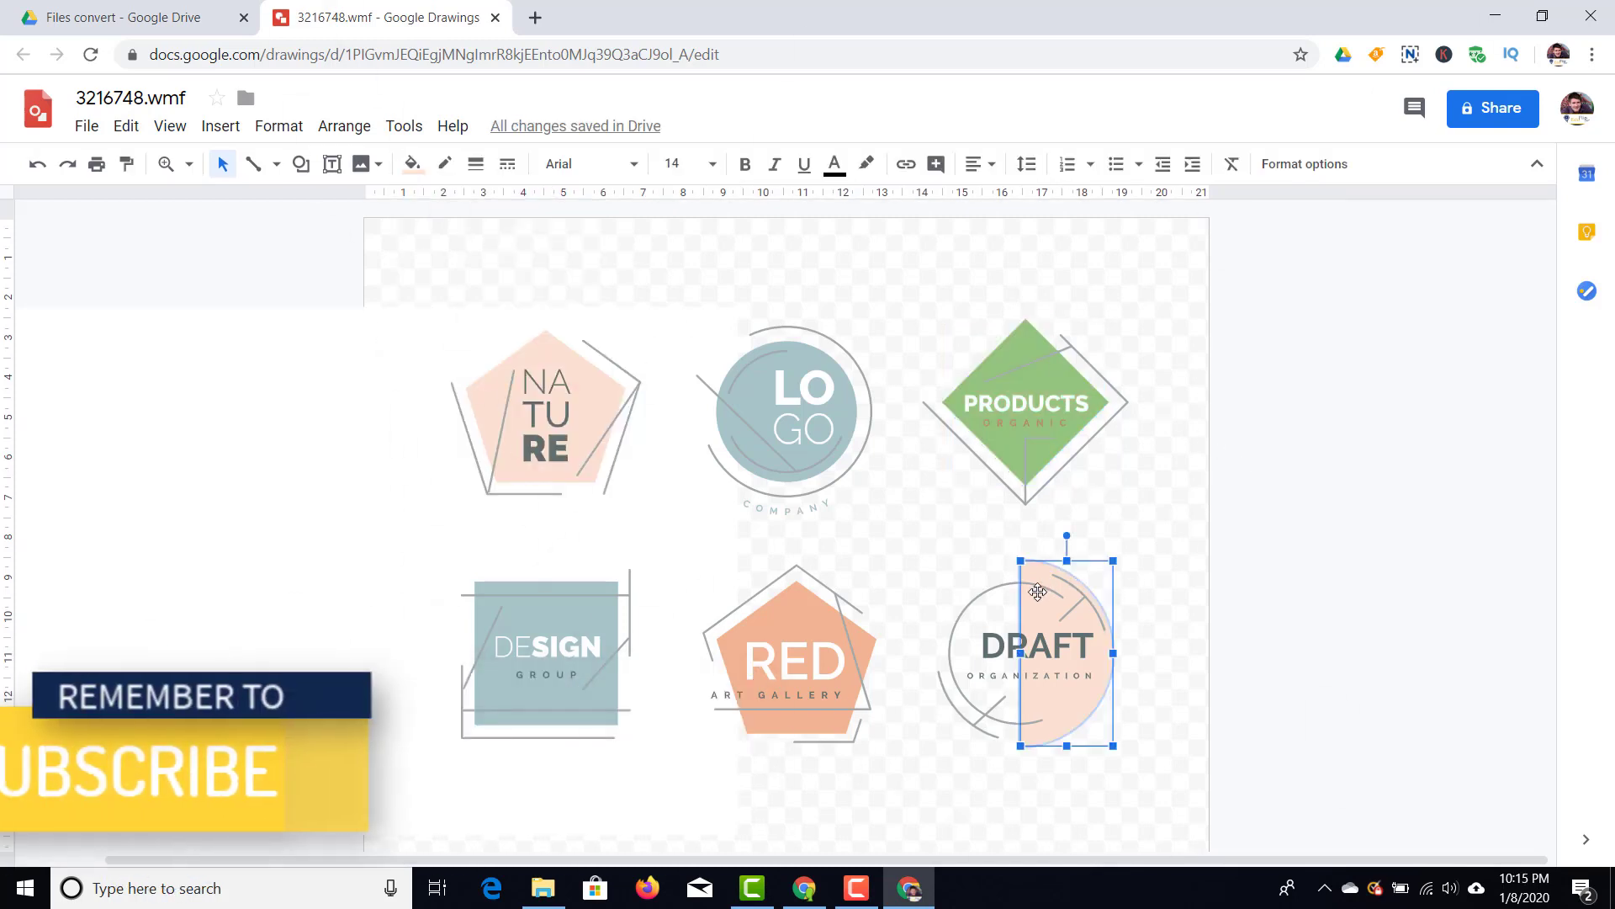
click(412, 164)
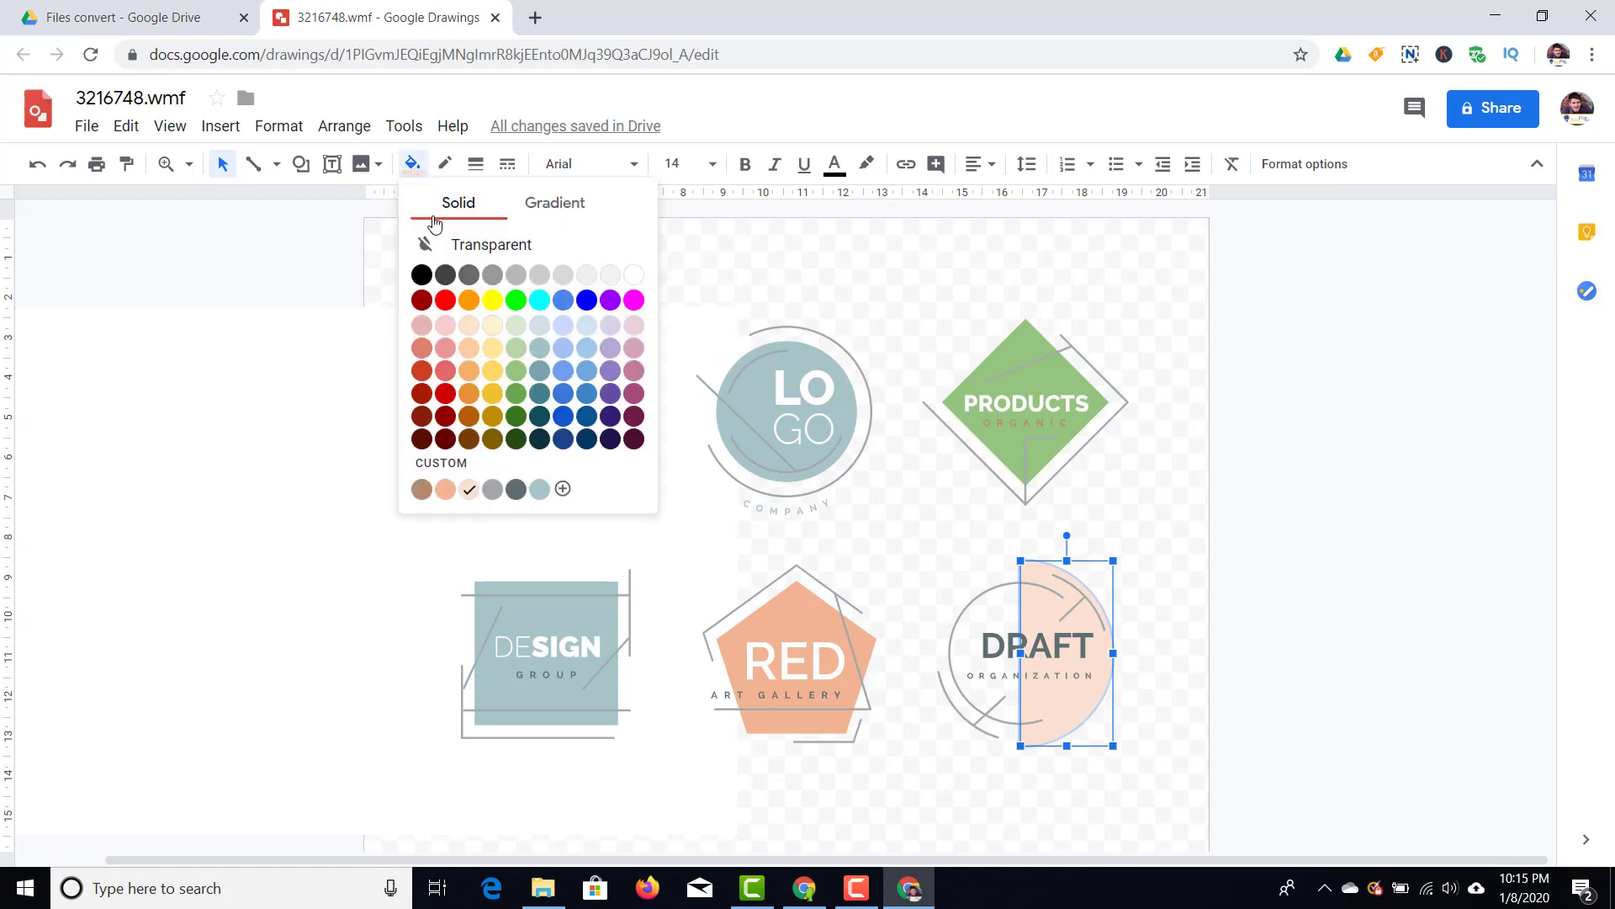
click(586, 386)
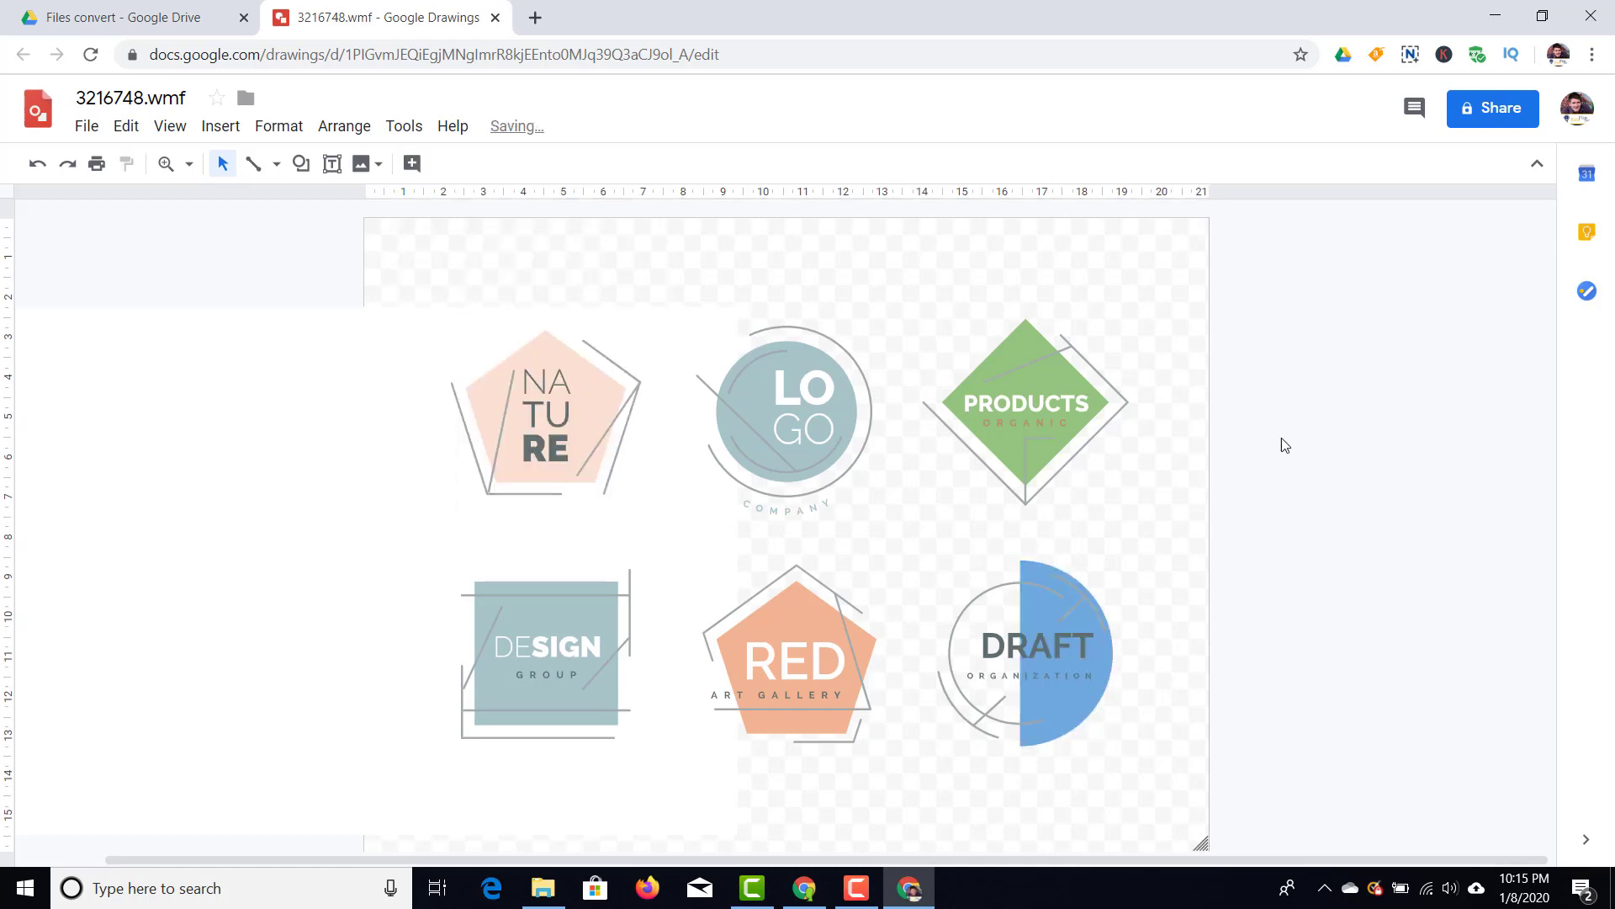
Step: Select all parts of the PRODUCTS logo and copy it
drag(1161, 290, 919, 508)
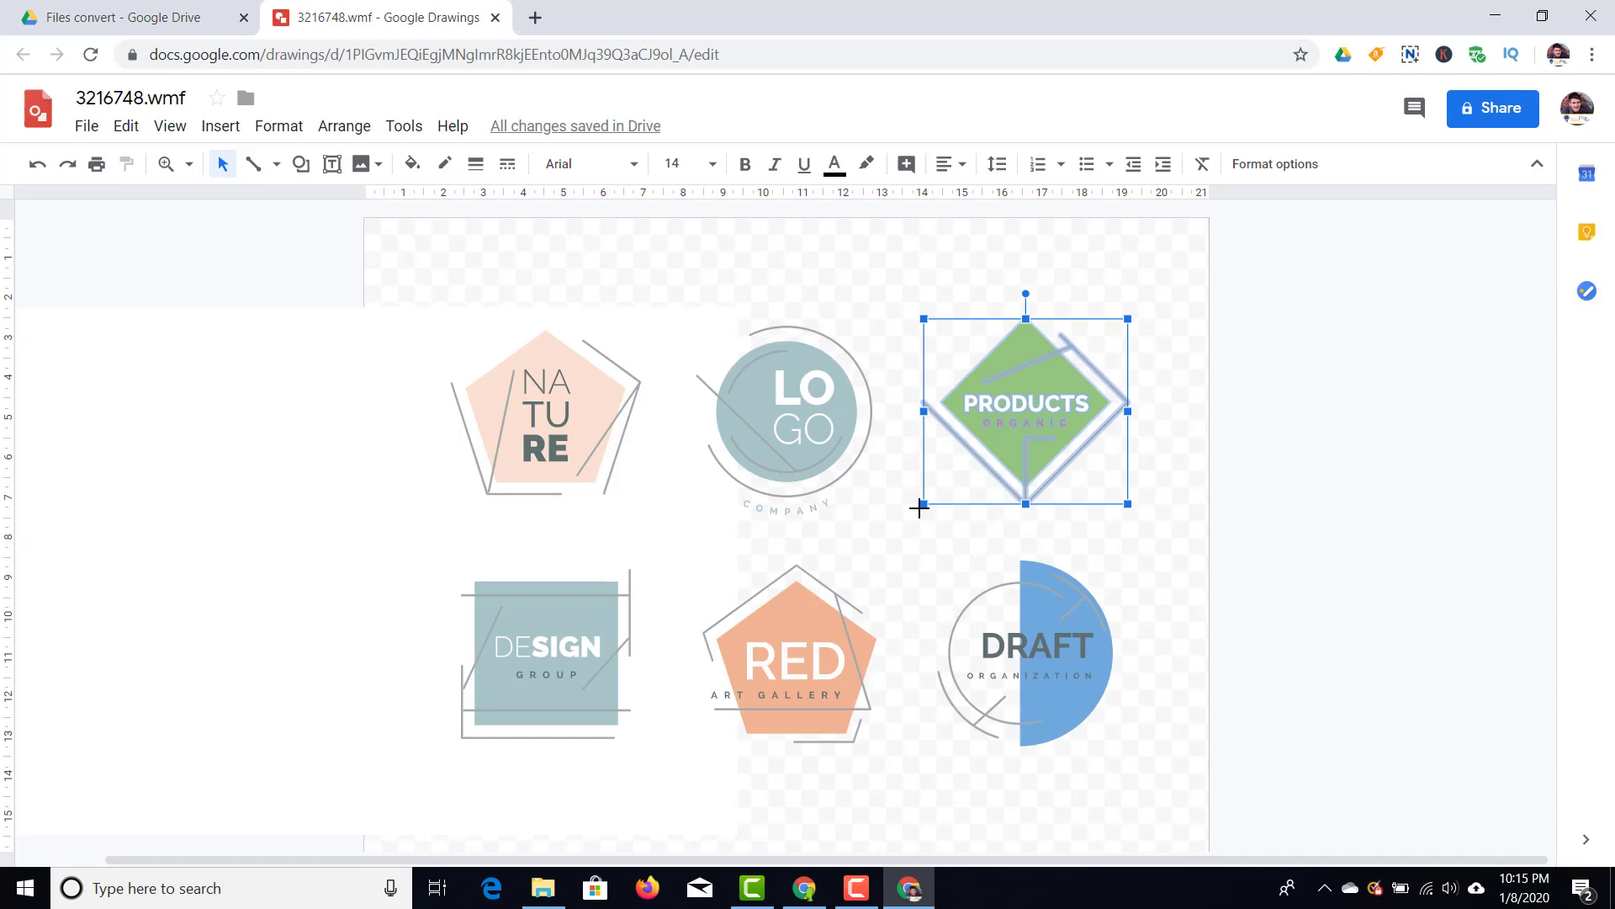
right_click(1028, 423)
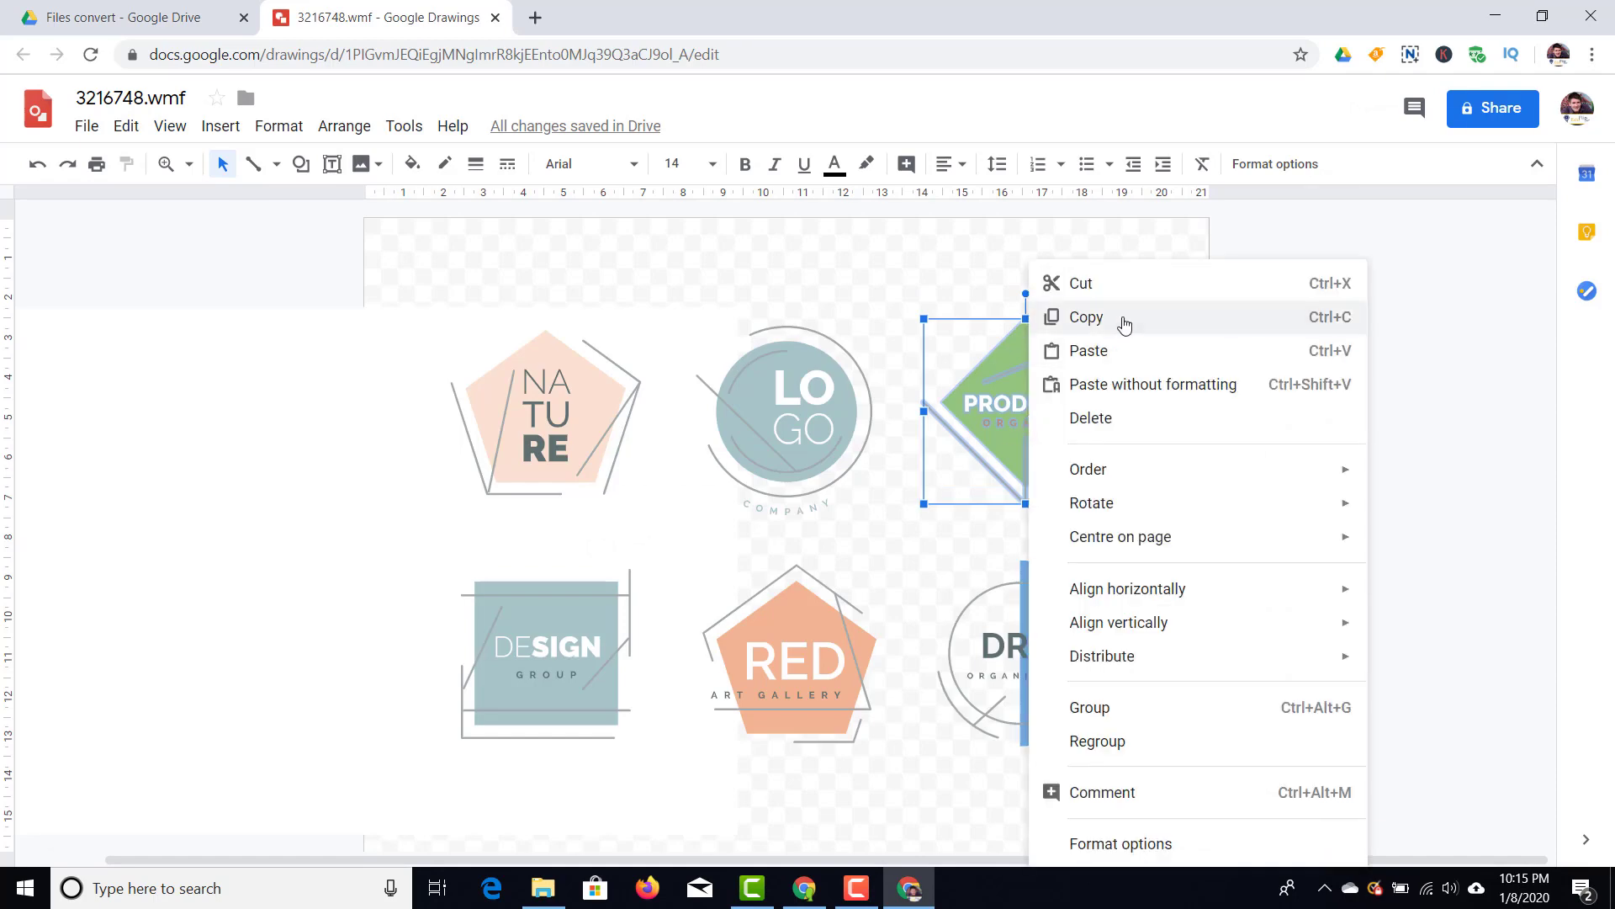
click(1121, 321)
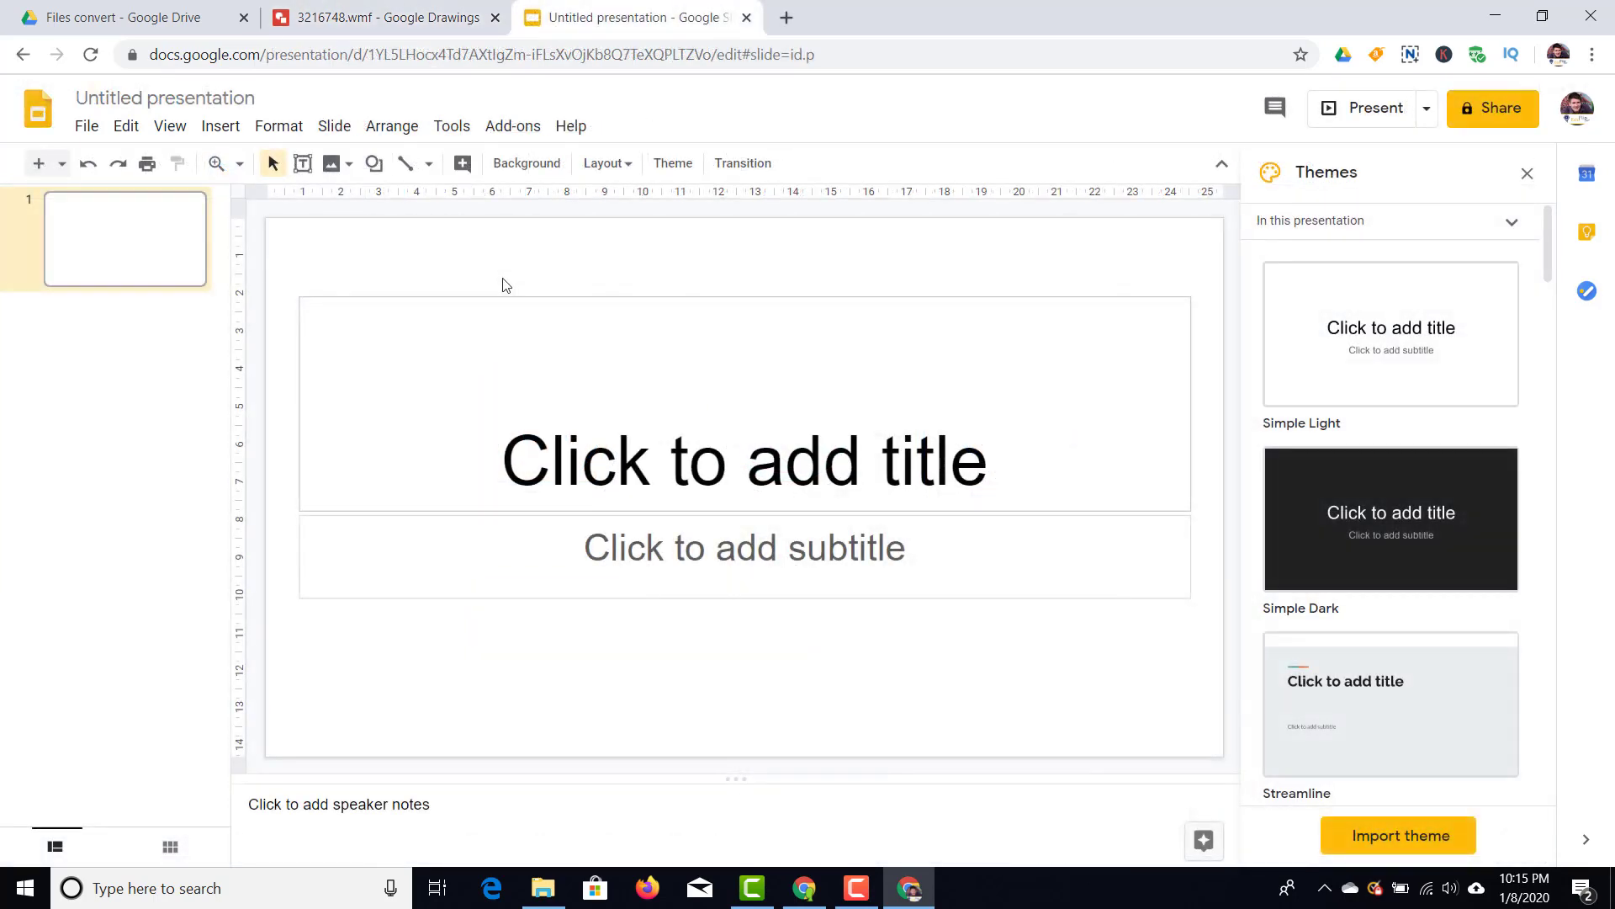
Step: Paste the PRODUCTS logo onto the slide and delete the title and subtitle placeholders
key(ctrl+v)
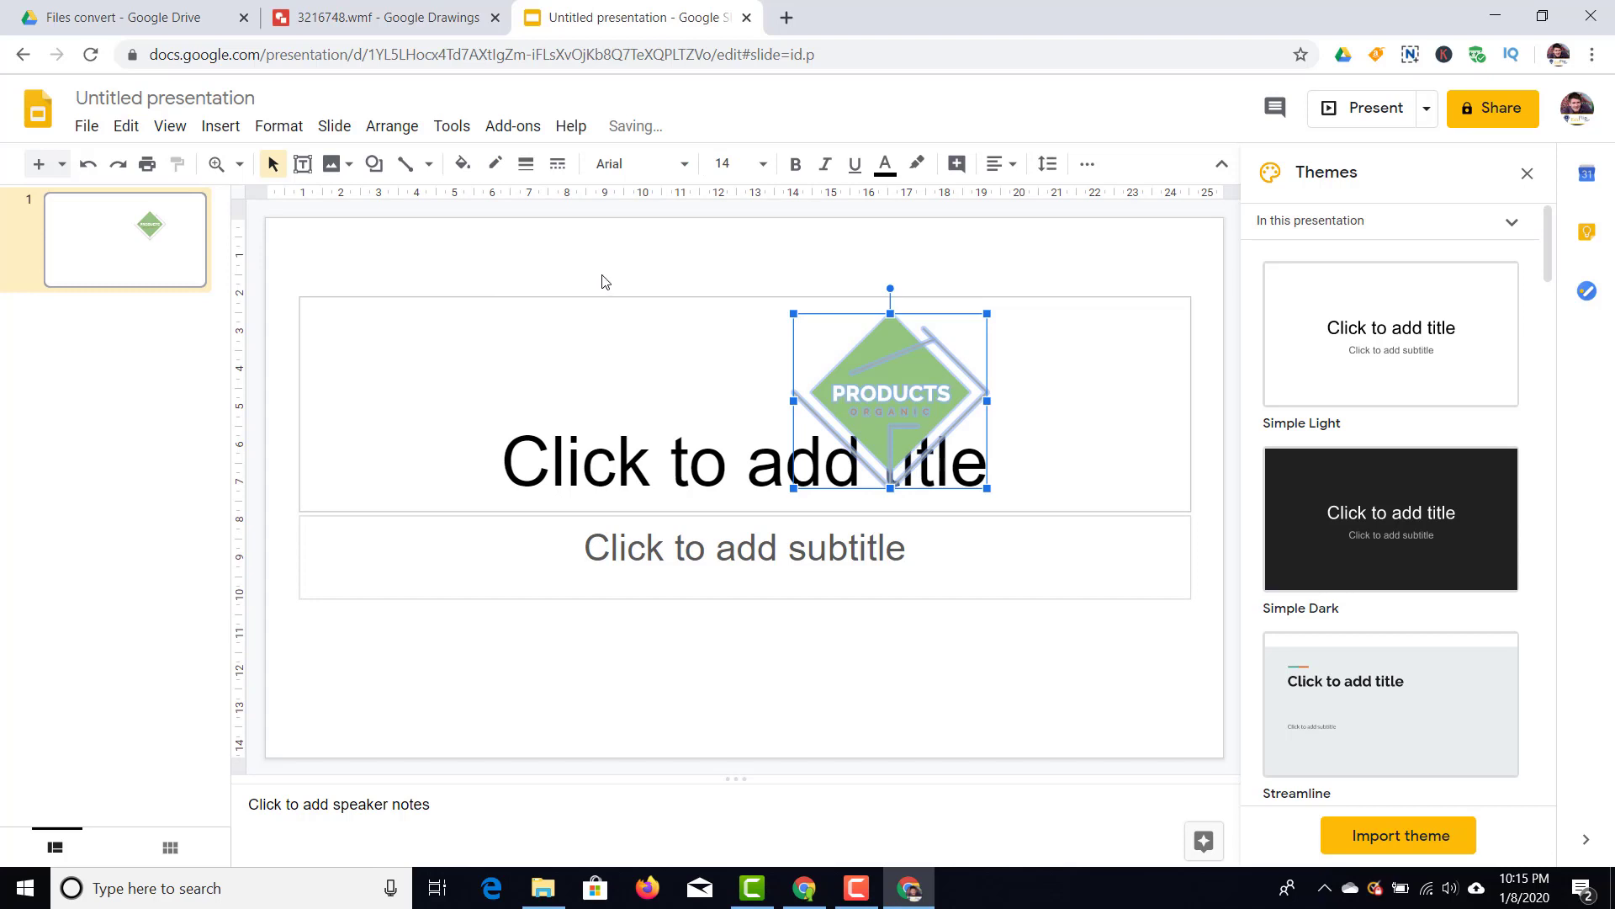
drag(516, 271, 649, 606)
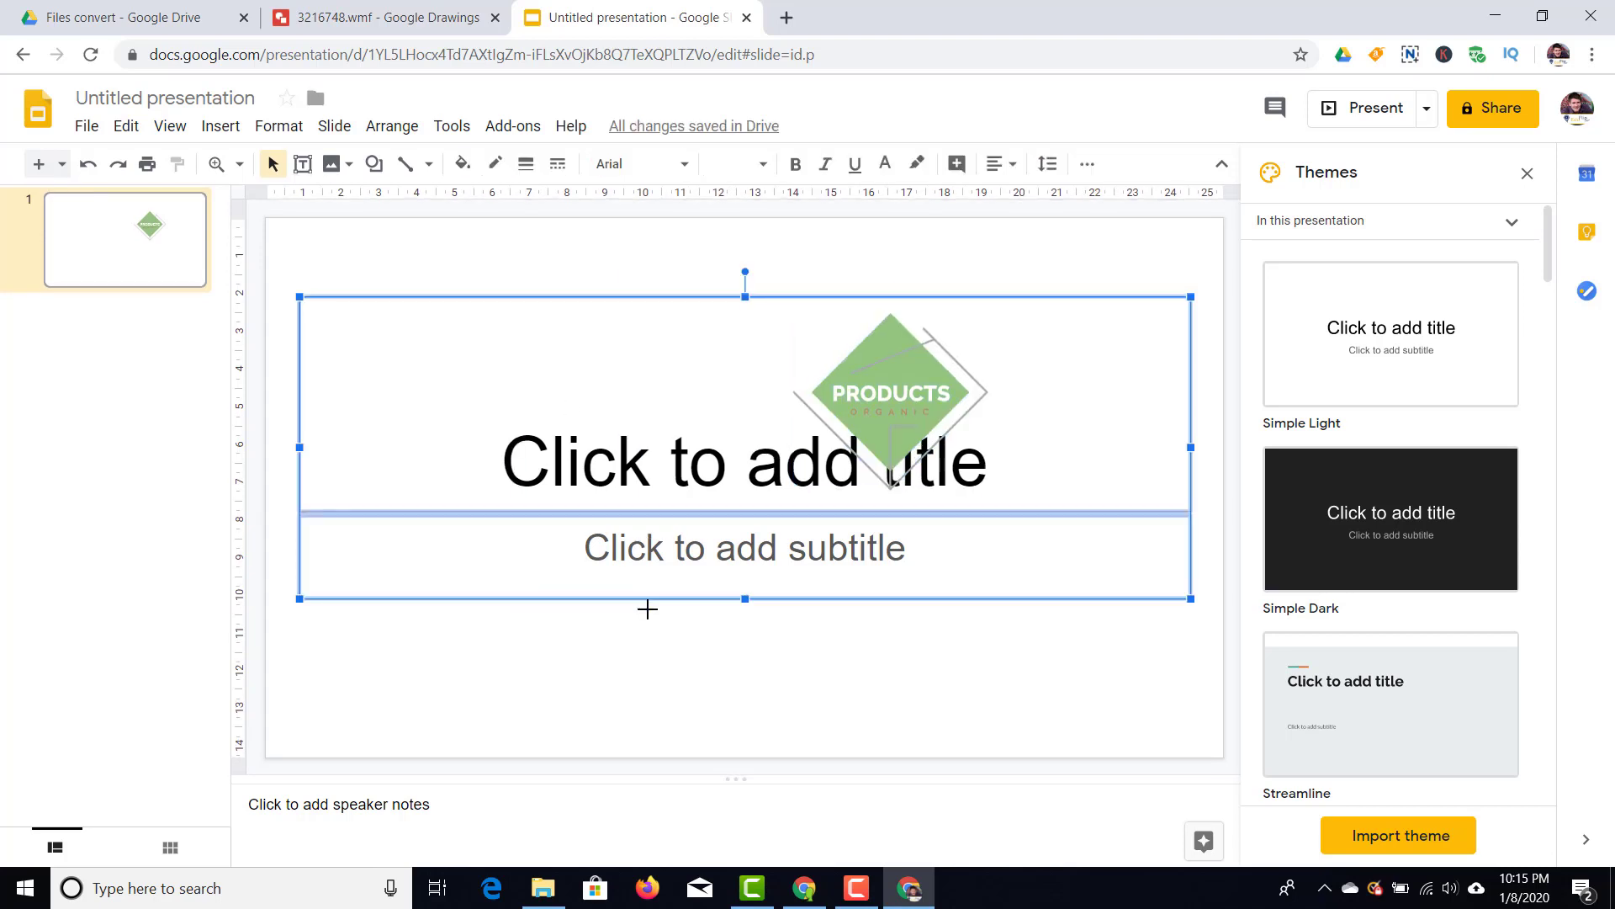
key(Delete)
Step: Move the PRODUCTS logo to the lower left of the slide
drag(986, 497, 1004, 523)
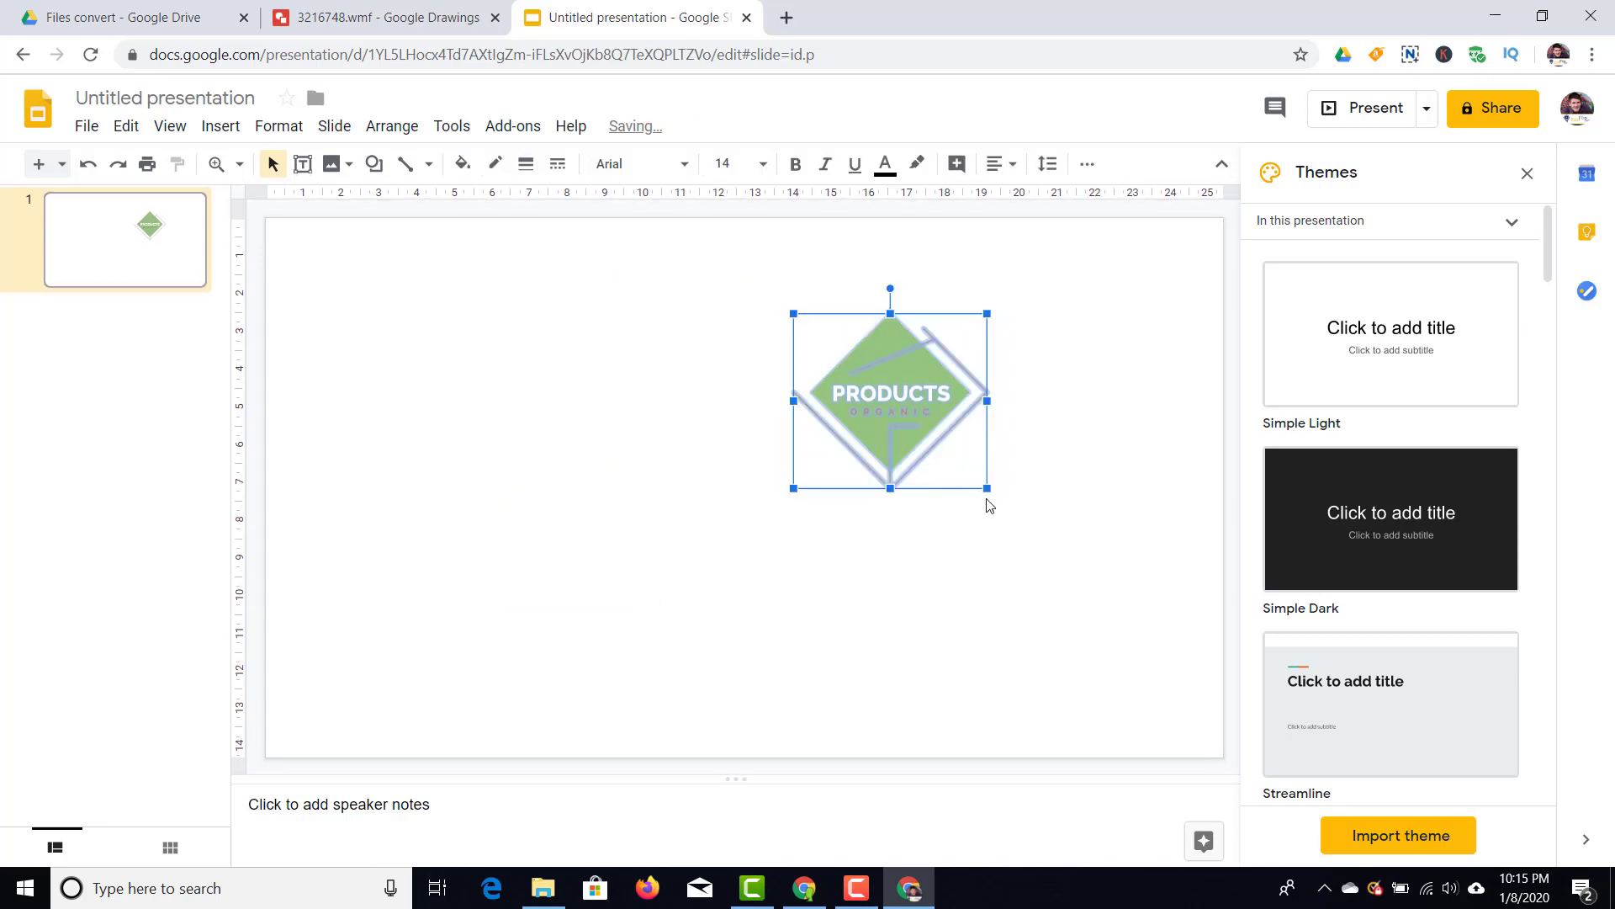
drag(895, 364, 426, 501)
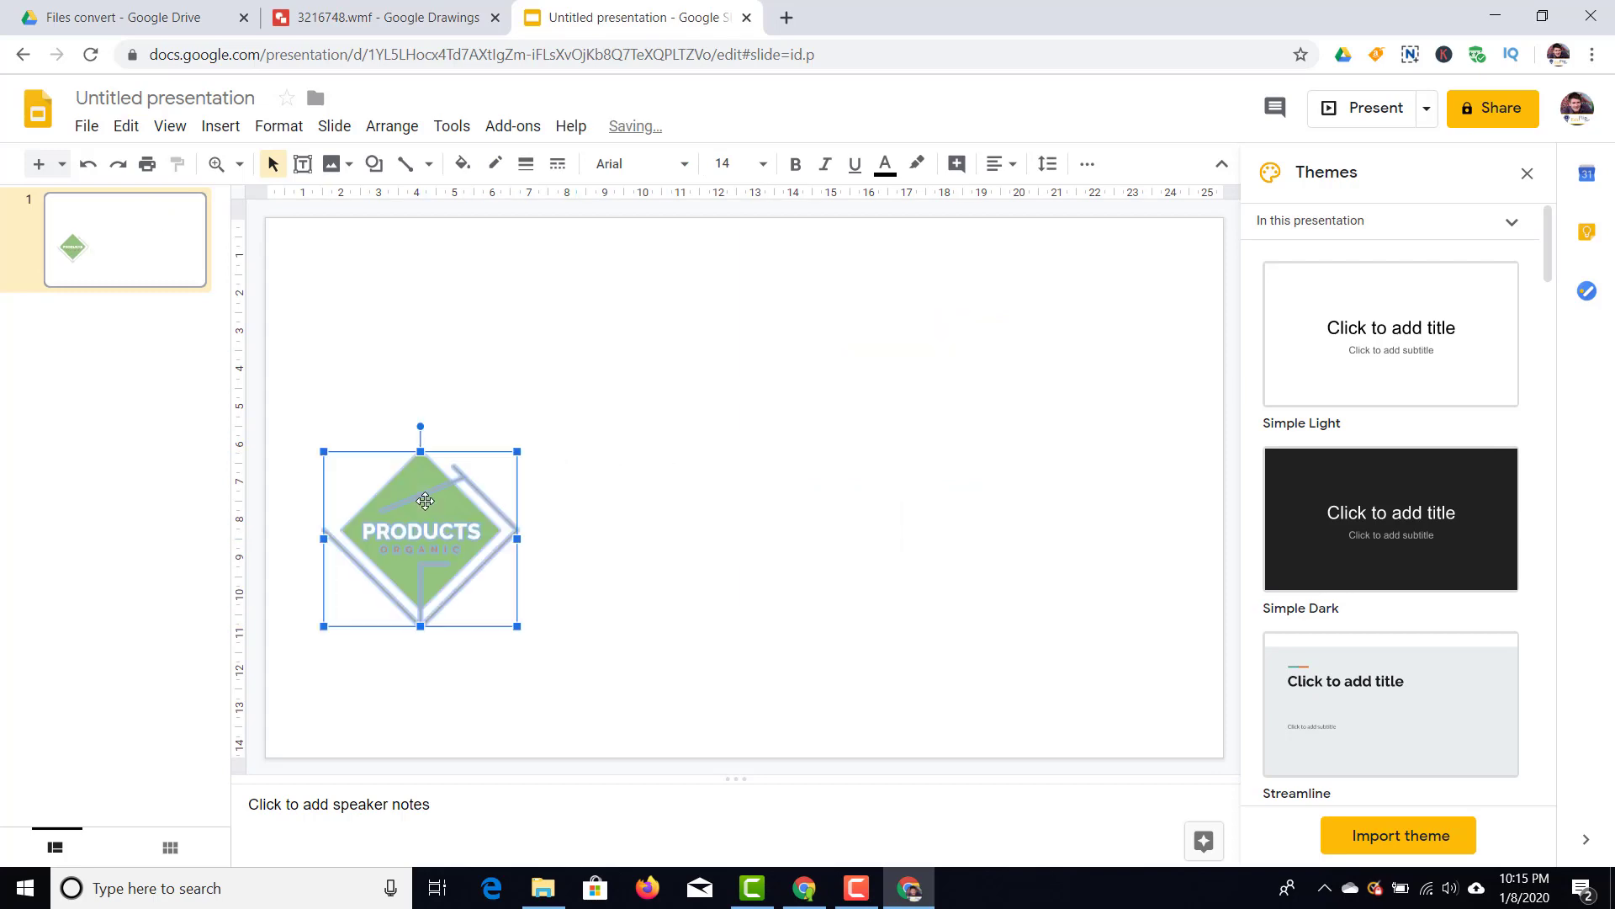
key(ctrl+f)
click(810, 550)
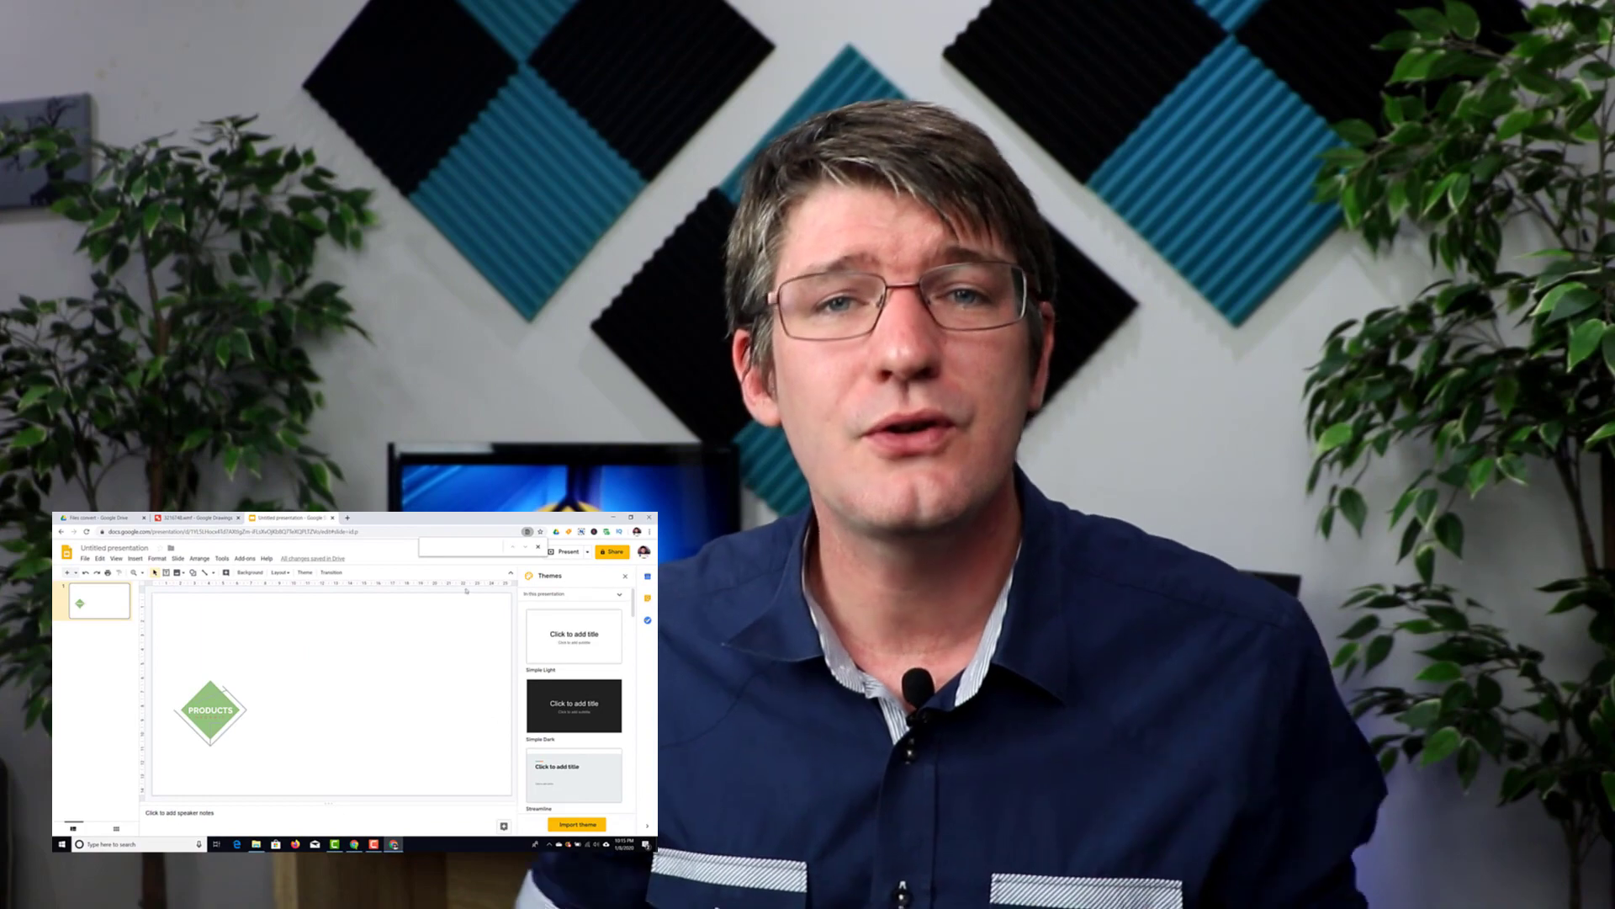
drag(359, 625, 166, 752)
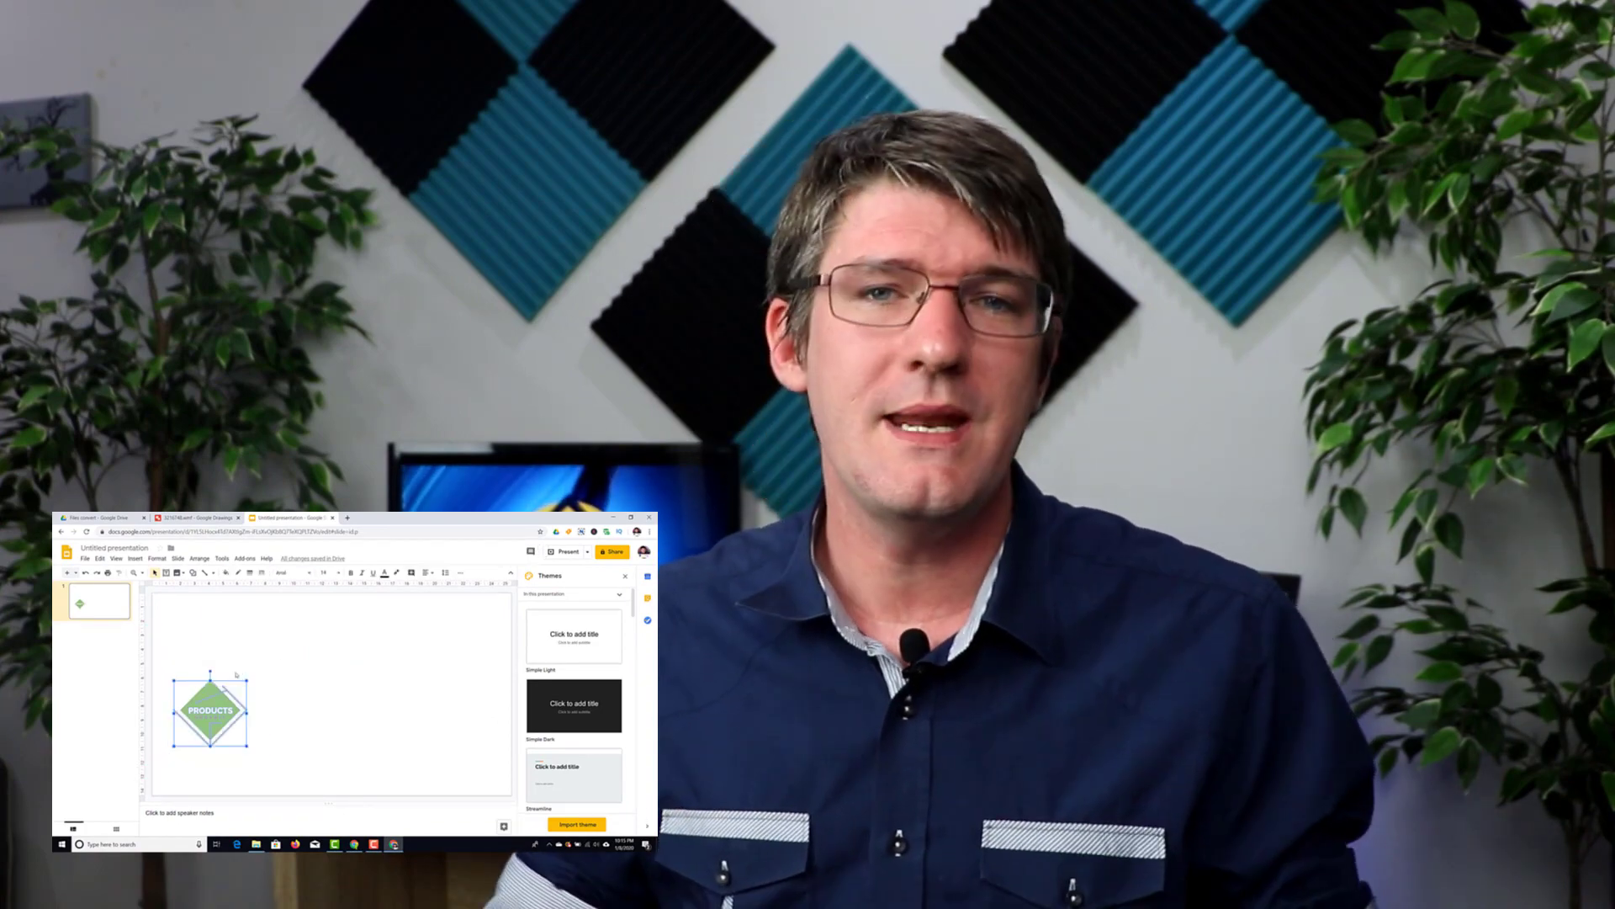